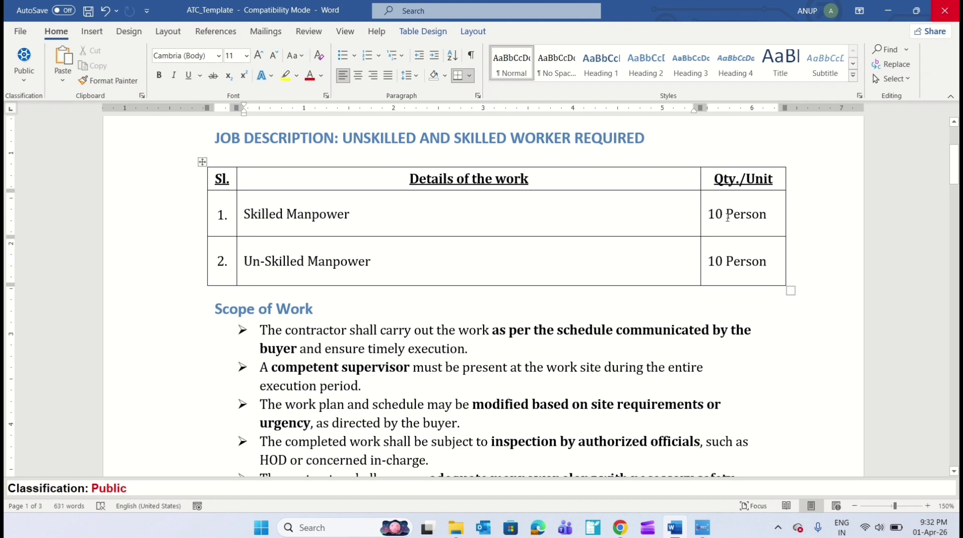
Step: Read the Scope of Work clauses below the manpower table, from the work schedule through to personnel conduct
scroll(727, 216, down, 3)
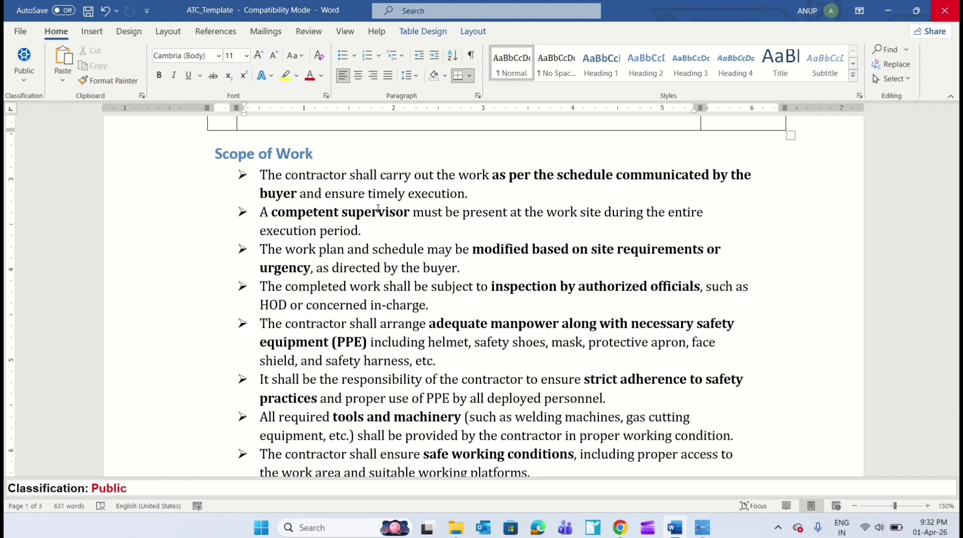
scroll(377, 208, down, 1)
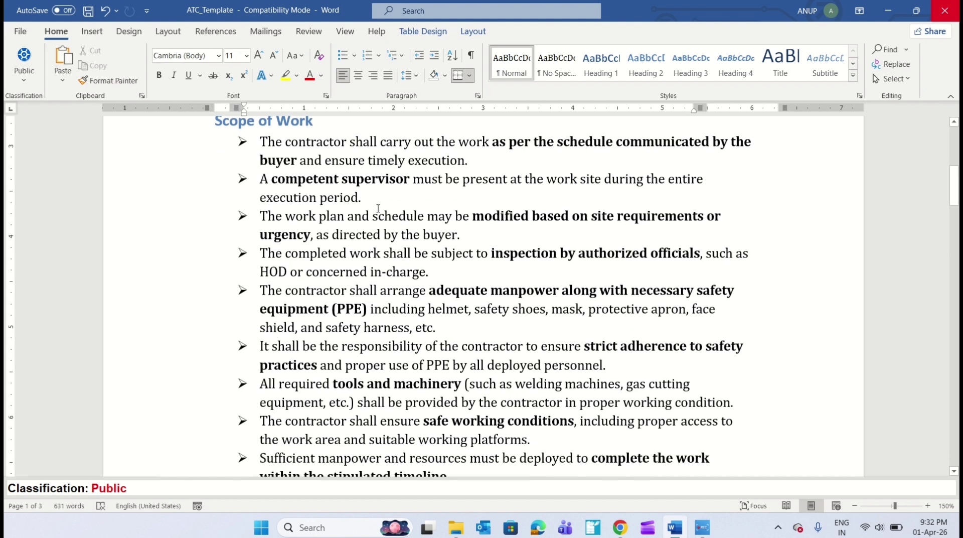
scroll(378, 208, down, 1)
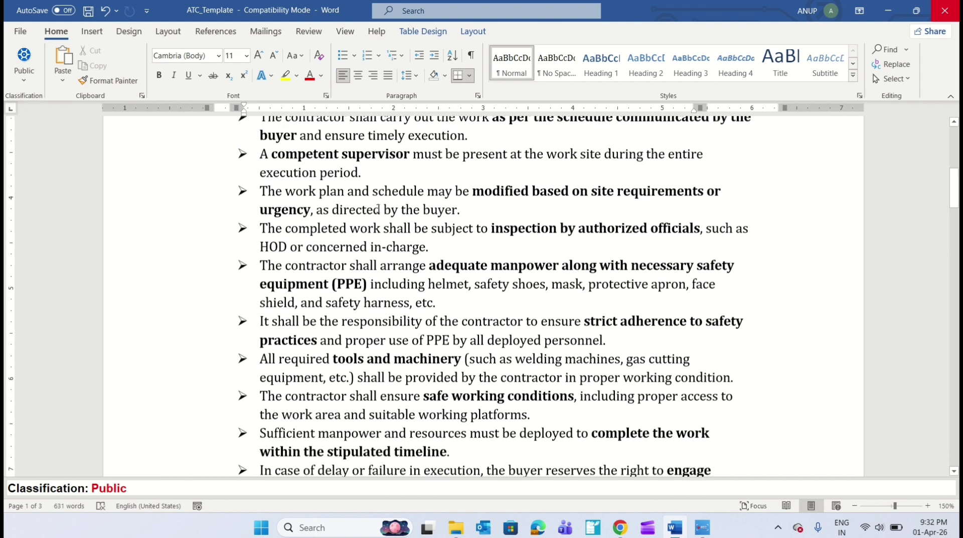
scroll(378, 208, down, 2)
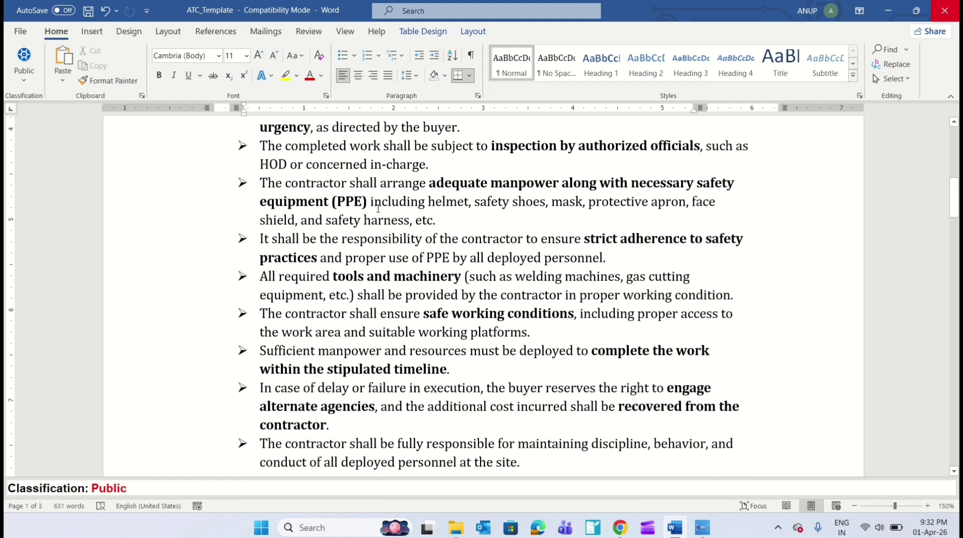
scroll(378, 208, down, 1)
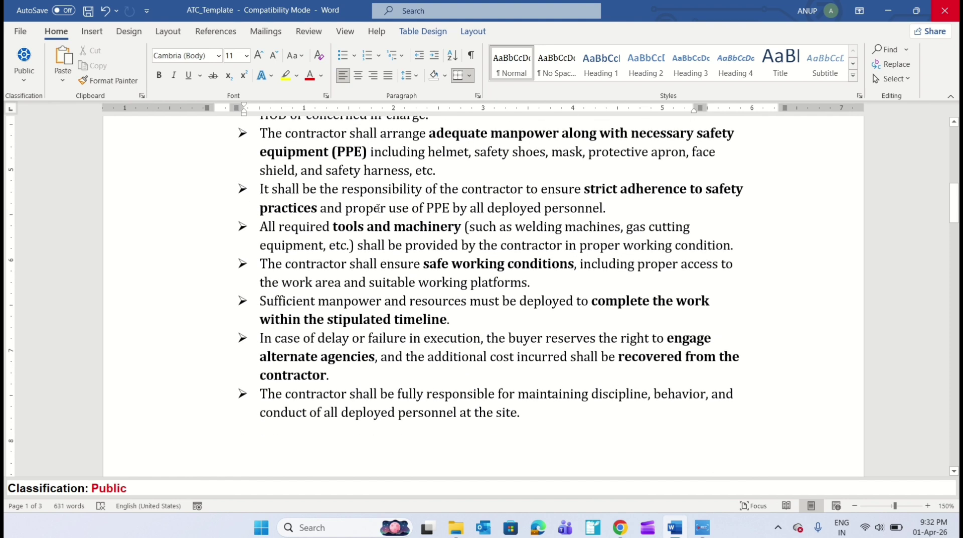
scroll(378, 207, down, 1)
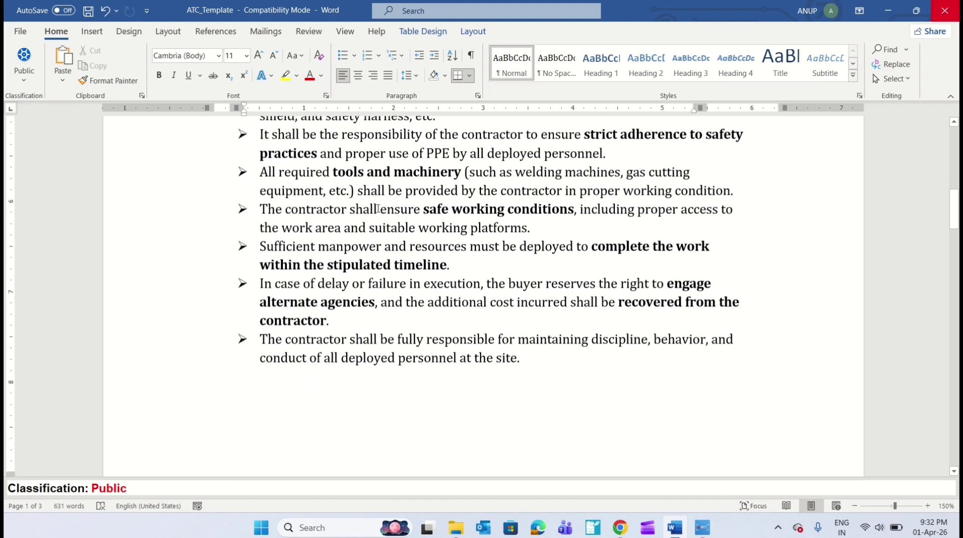
scroll(377, 208, down, 1)
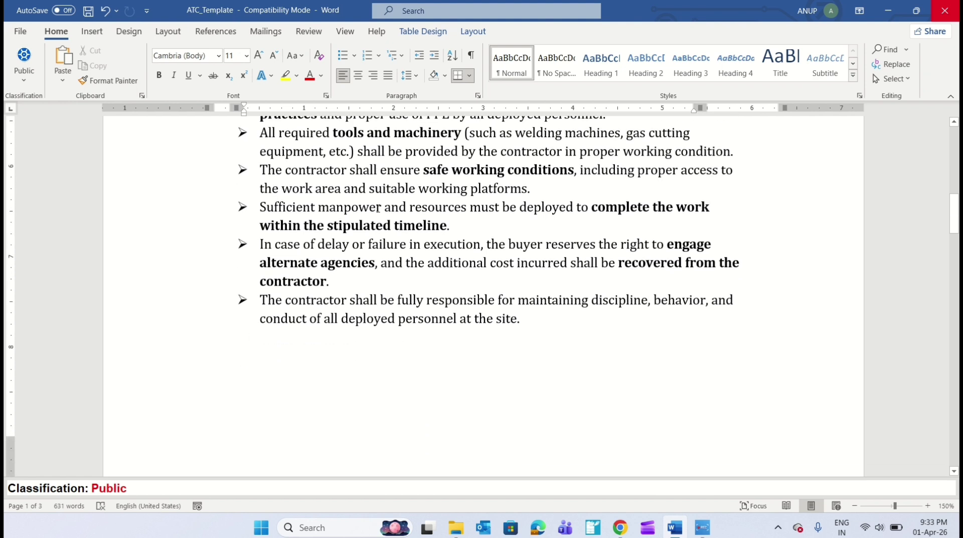
scroll(377, 208, down, 1)
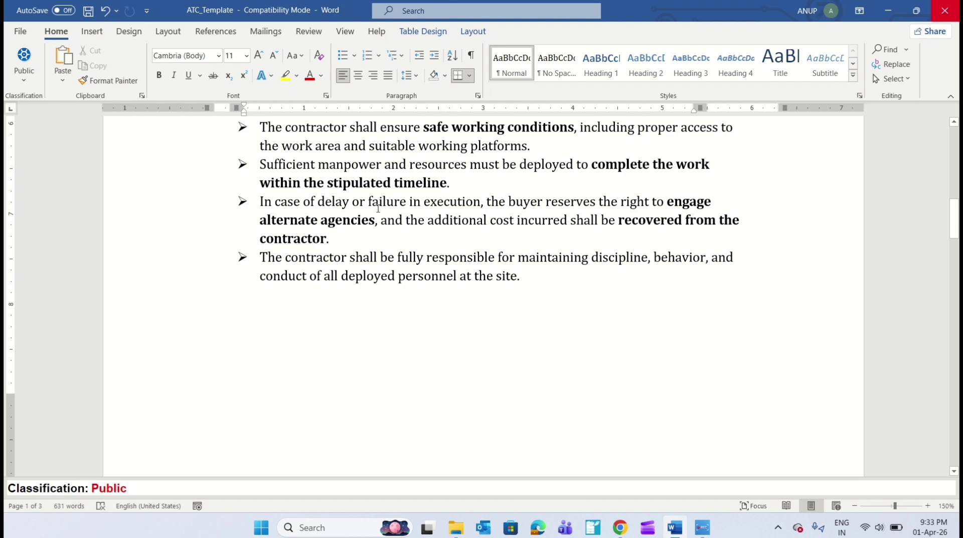
Step: Return to the start of Scope of Work and reread its clauses on supervision, inspection, PPE, tools and timelines
scroll(347, 213, up, 8)
scroll(346, 214, down, 1)
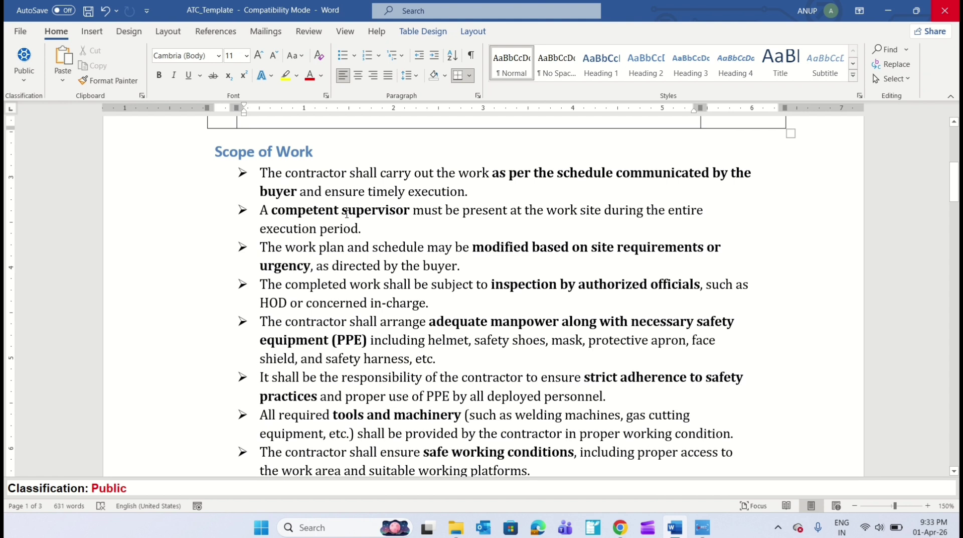
scroll(346, 213, down, 1)
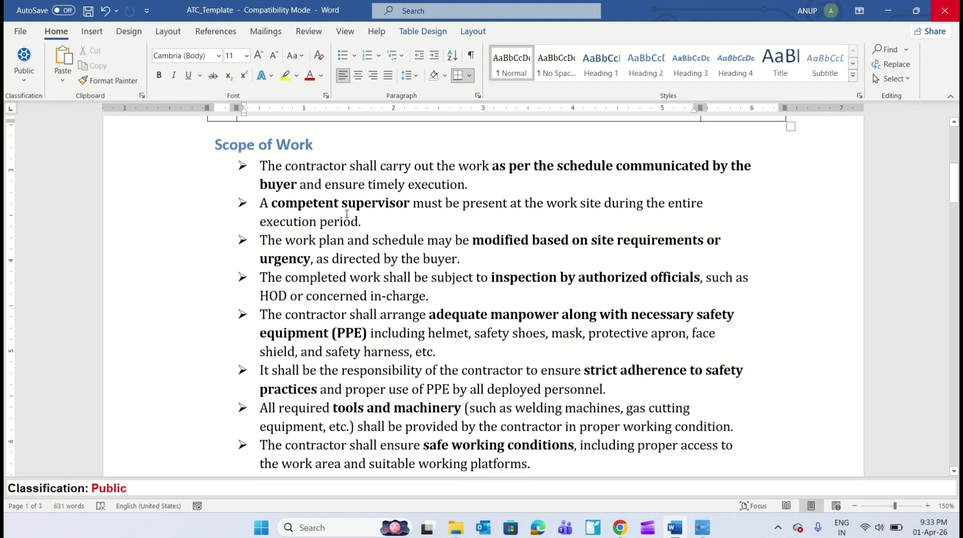
scroll(347, 214, down, 1)
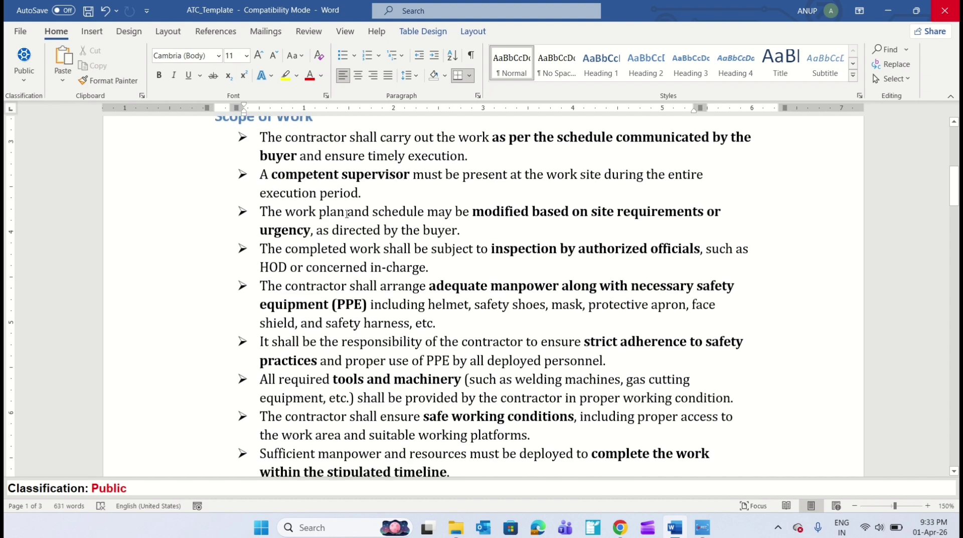
scroll(347, 214, down, 1)
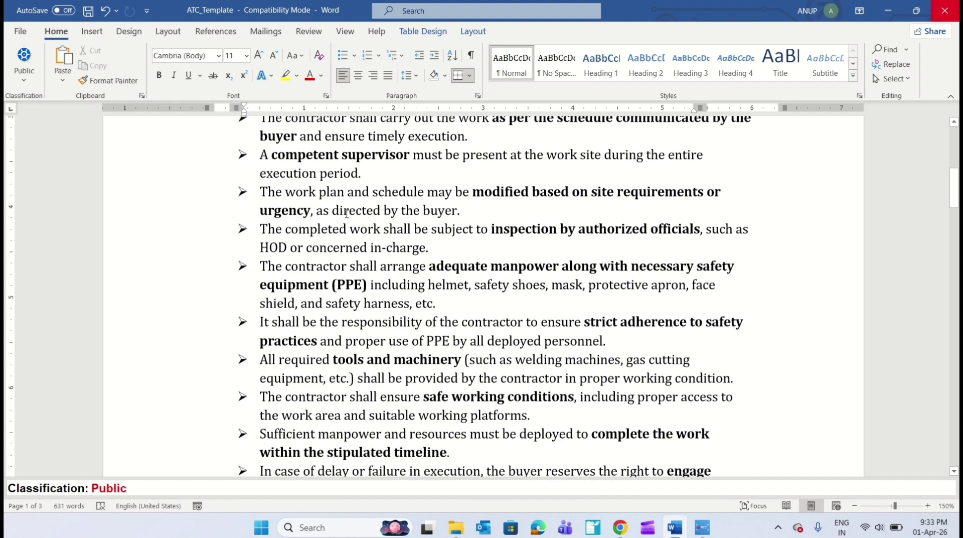
scroll(347, 213, down, 1)
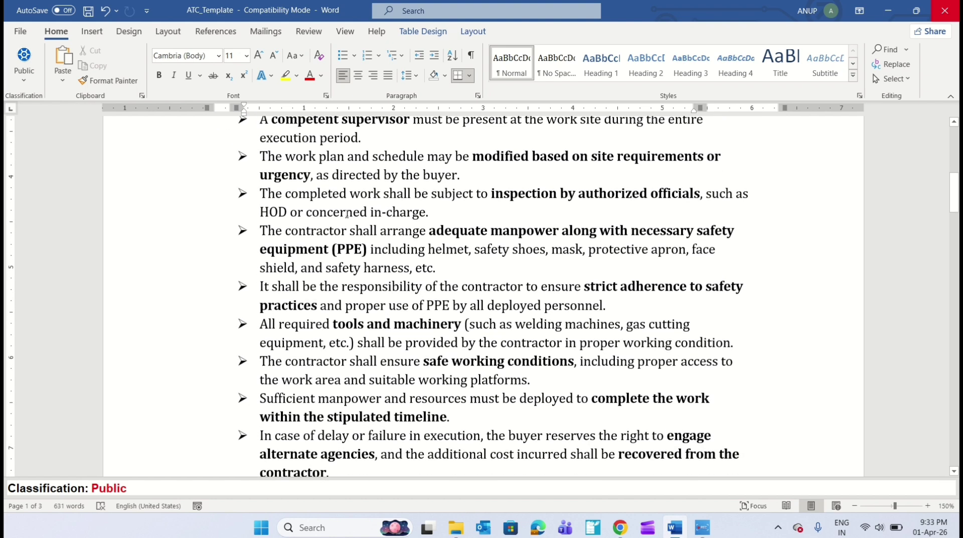
scroll(347, 214, down, 1)
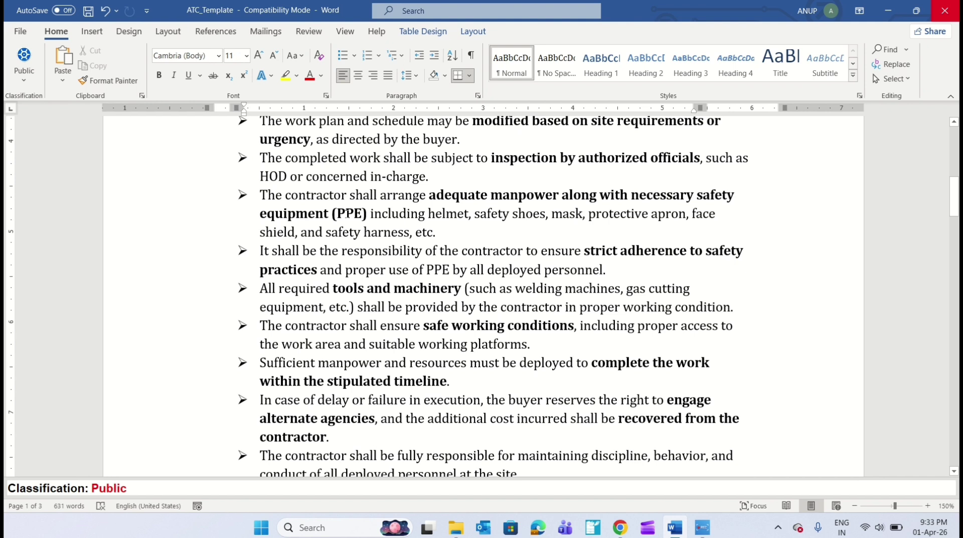
scroll(347, 213, down, 2)
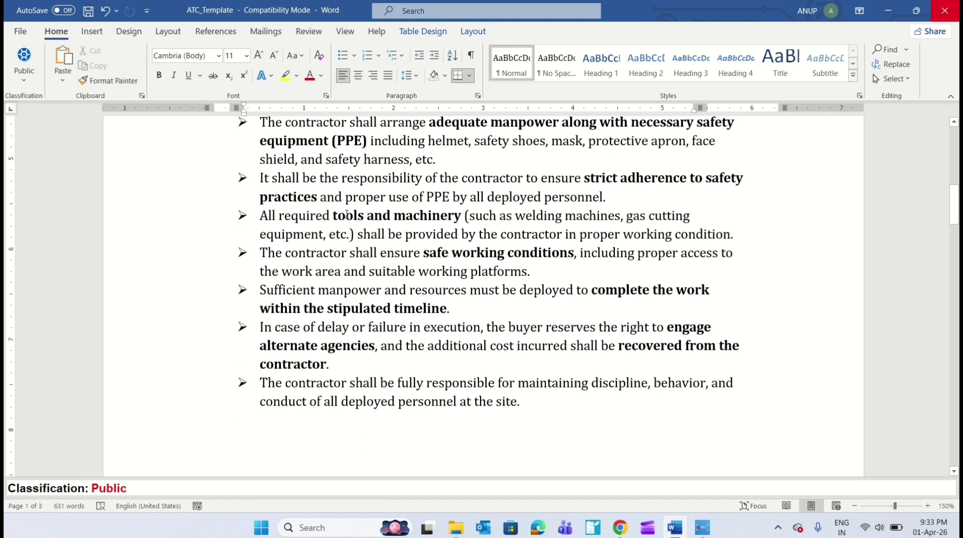
scroll(346, 214, down, 1)
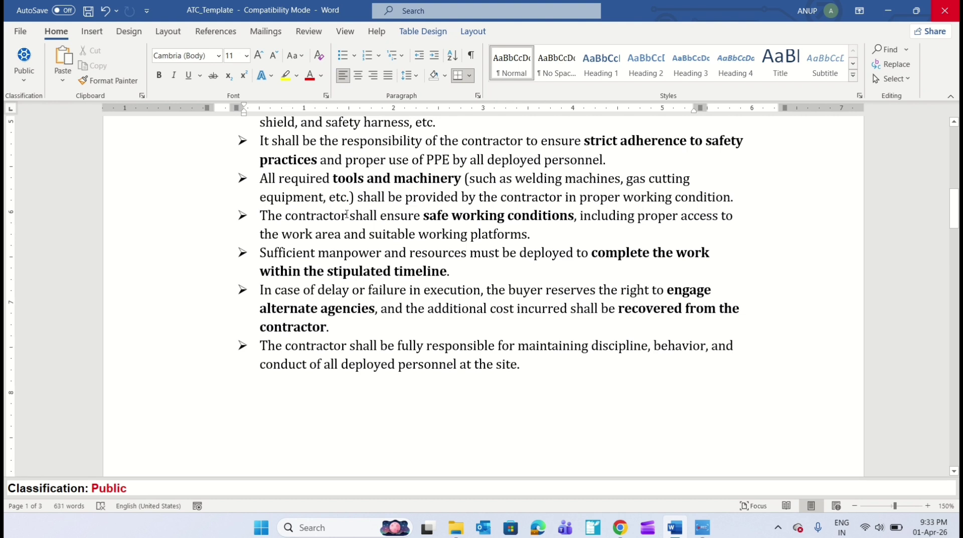
scroll(346, 213, down, 2)
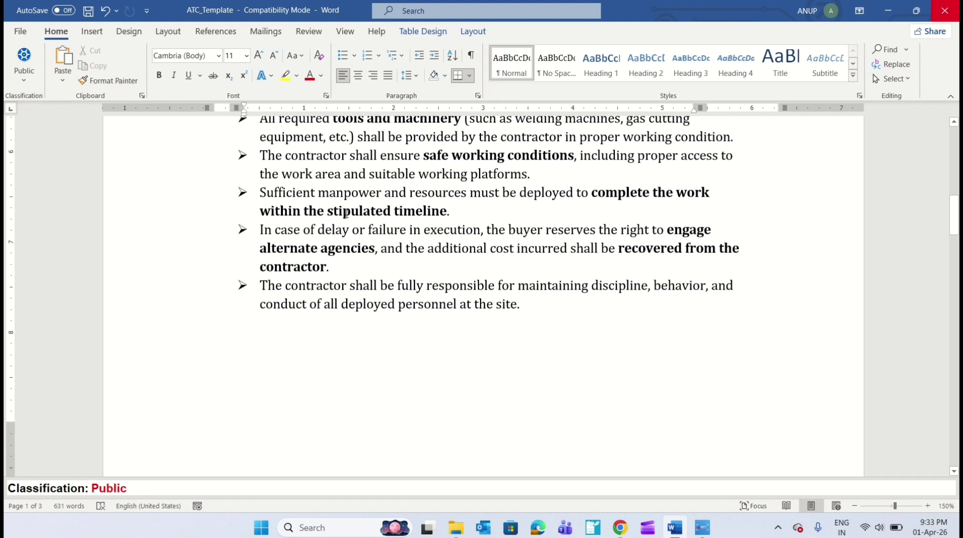
Step: Examine the numbered penalty clauses after the conditions table, from Safety Non-Compliance through Authority & Recovery of Penalty
scroll(346, 214, down, 20)
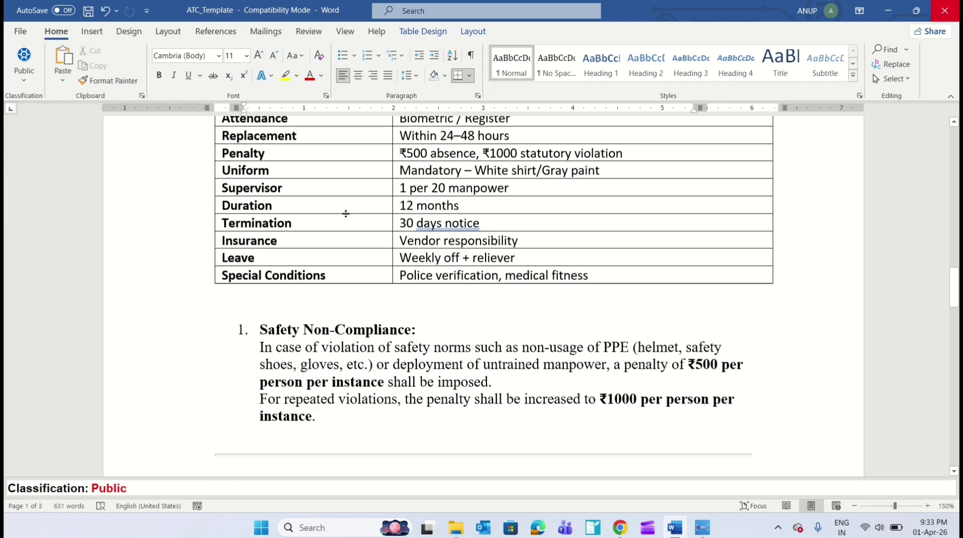
scroll(346, 213, down, 1)
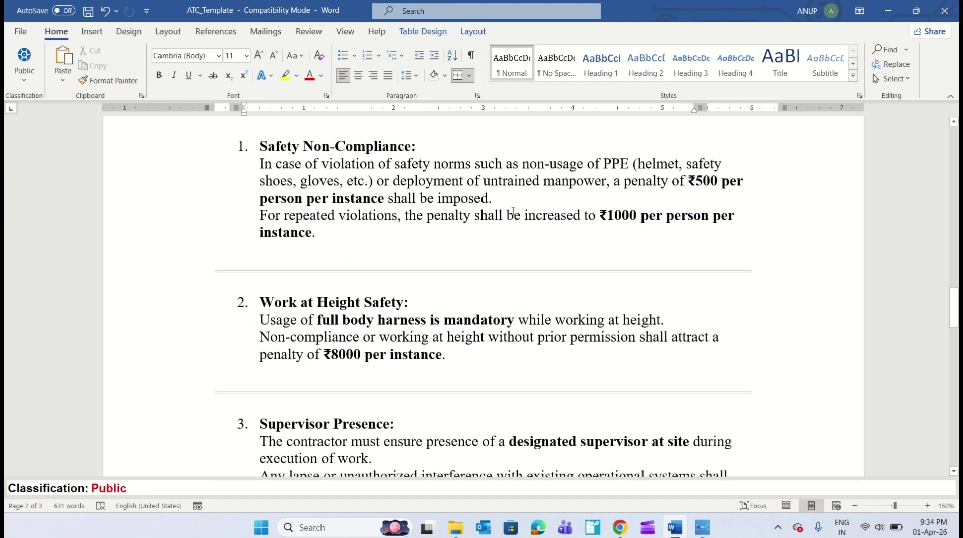
scroll(504, 213, down, 2)
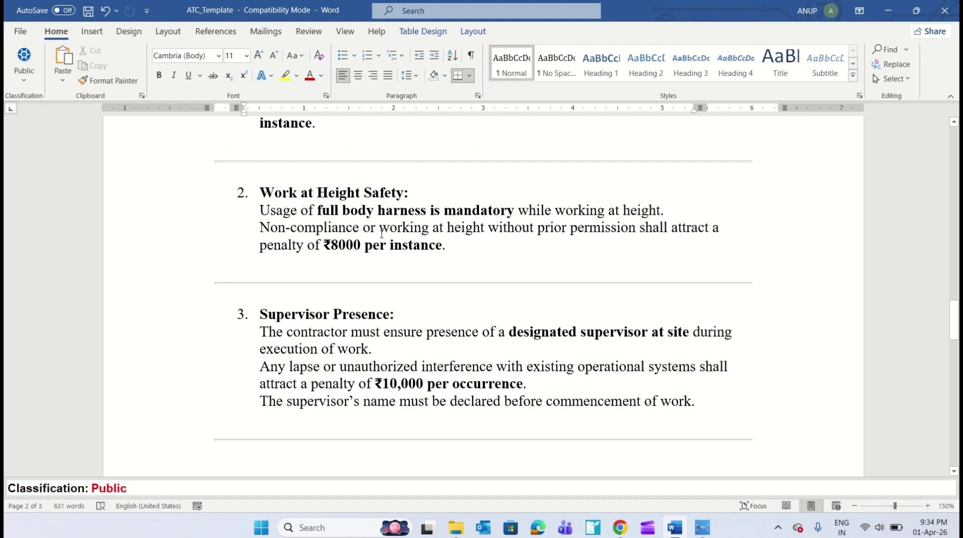
scroll(381, 232, down, 2)
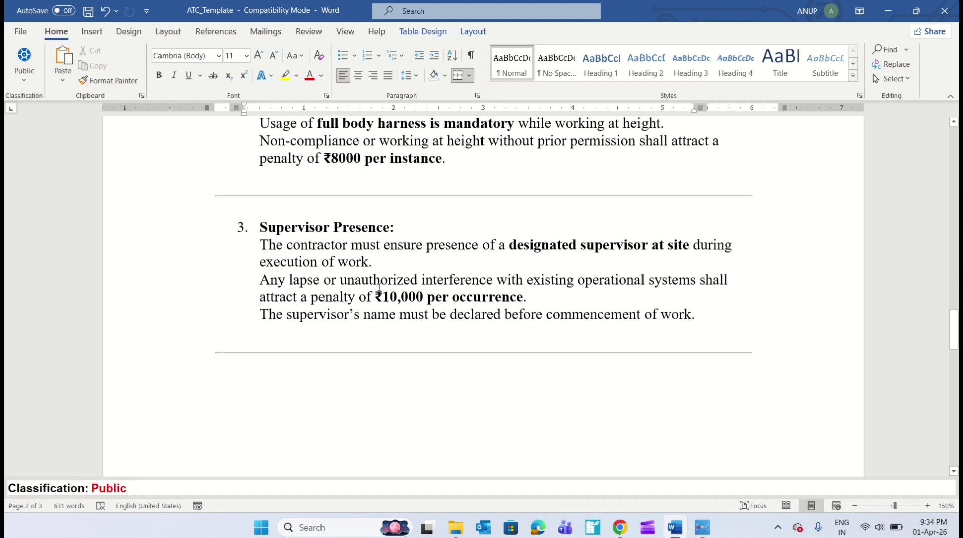
scroll(379, 285, down, 9)
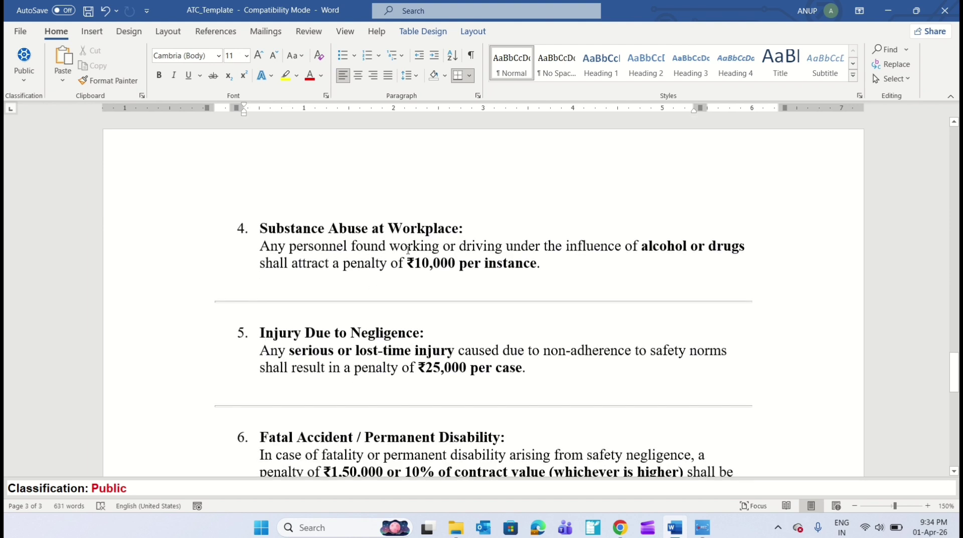
scroll(408, 249, down, 2)
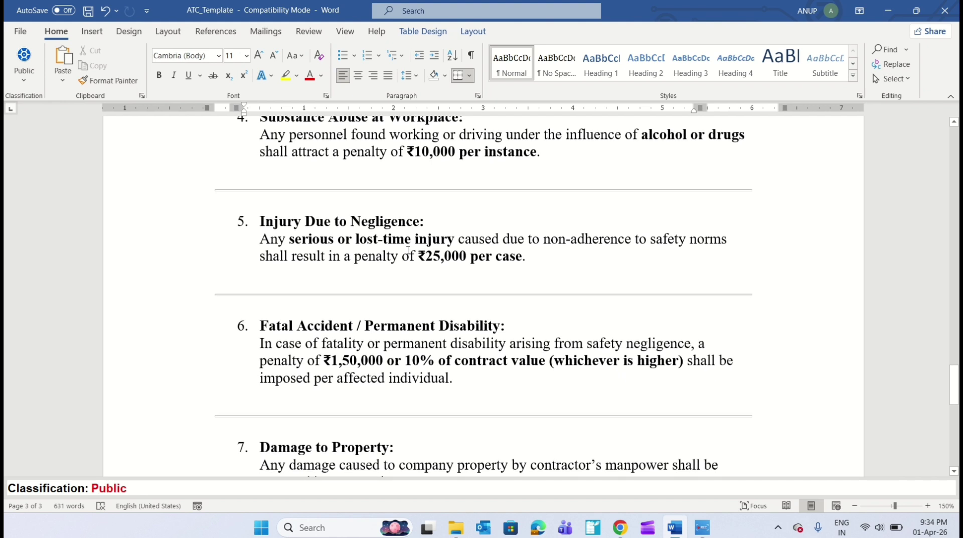
scroll(407, 249, down, 2)
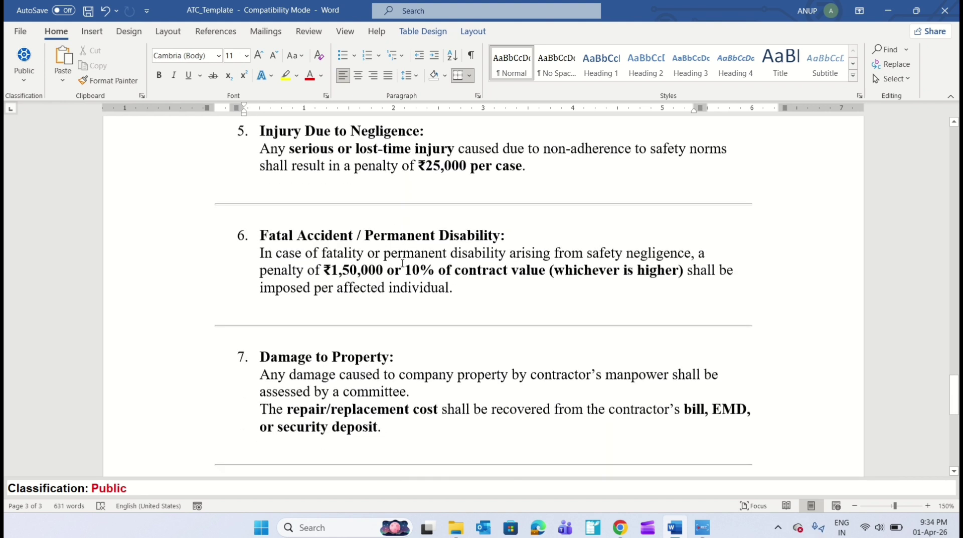
scroll(402, 260, down, 1)
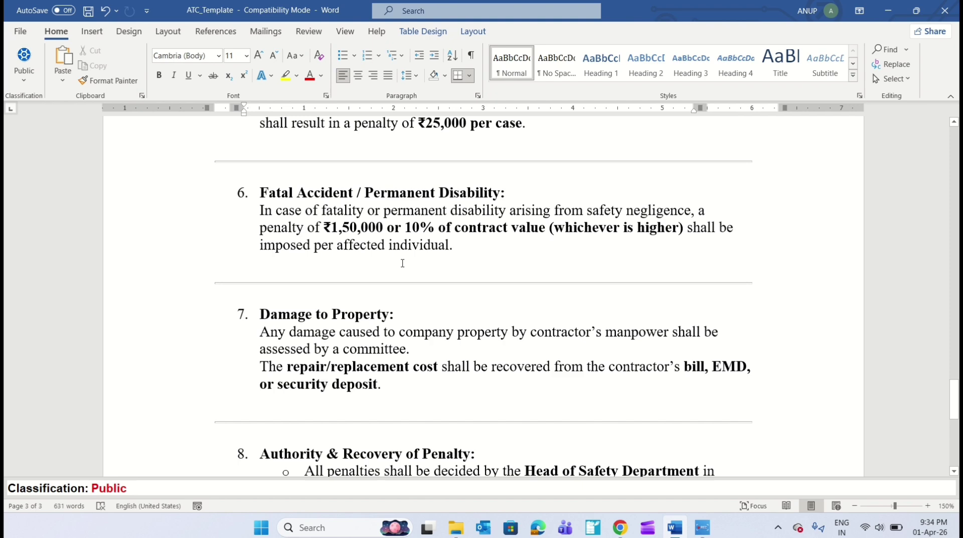
scroll(403, 263, down, 2)
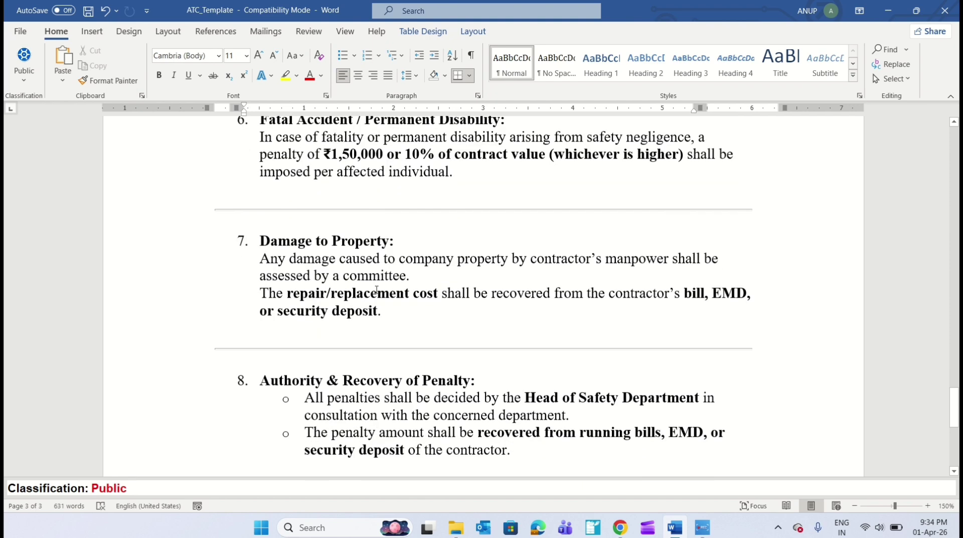
scroll(390, 261, down, 2)
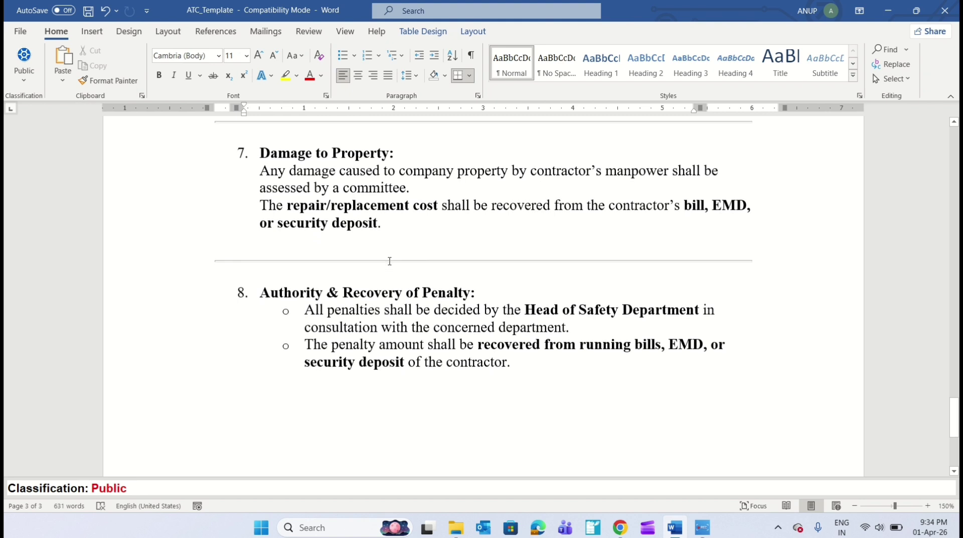
scroll(390, 261, down, 2)
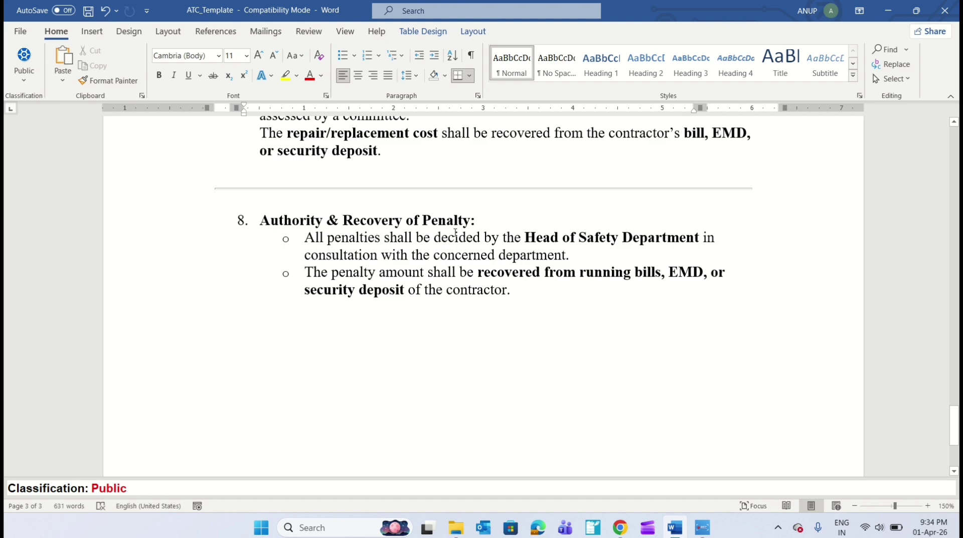
scroll(455, 232, up, 8)
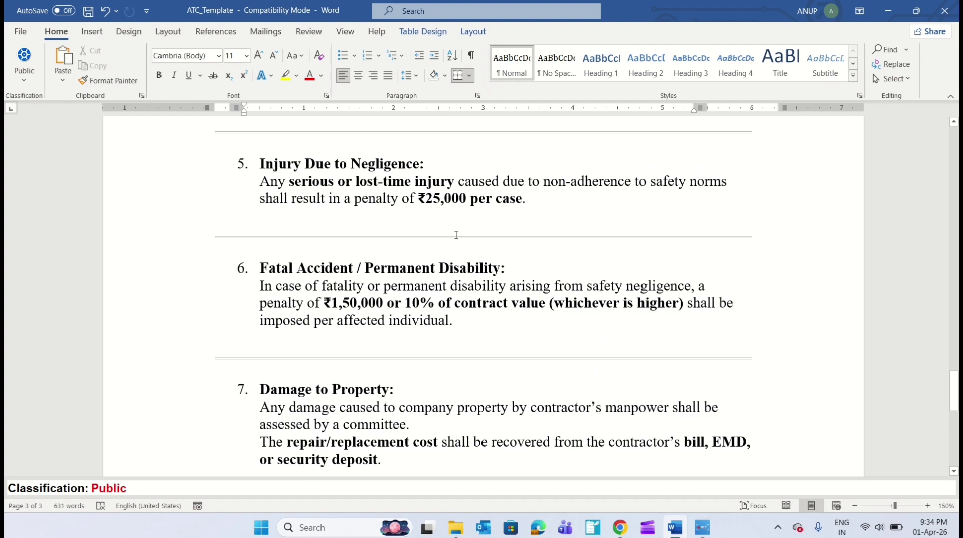
scroll(456, 234, down, 3)
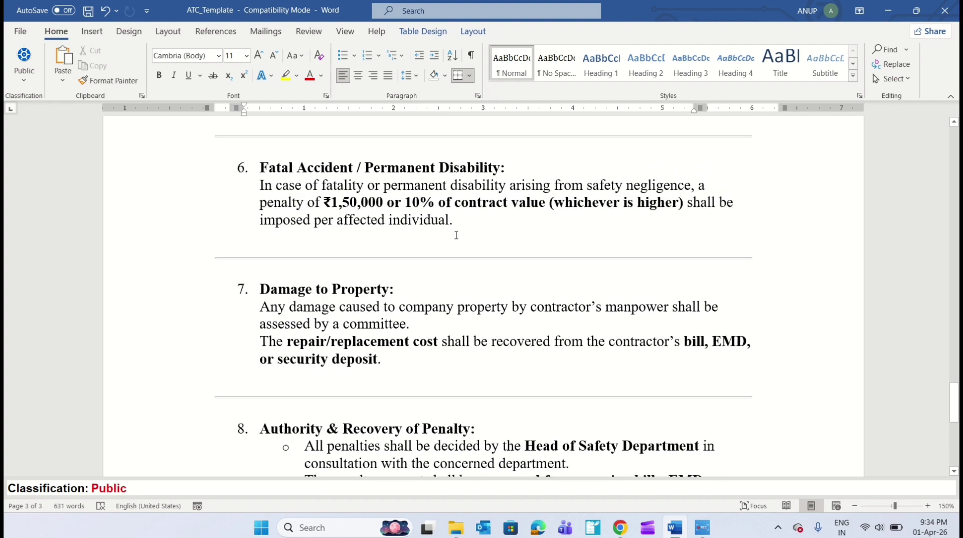
Step: Go back to the first page and recheck the opening Scope of Work clauses on schedule, supervisor and inspection
scroll(456, 234, up, 20)
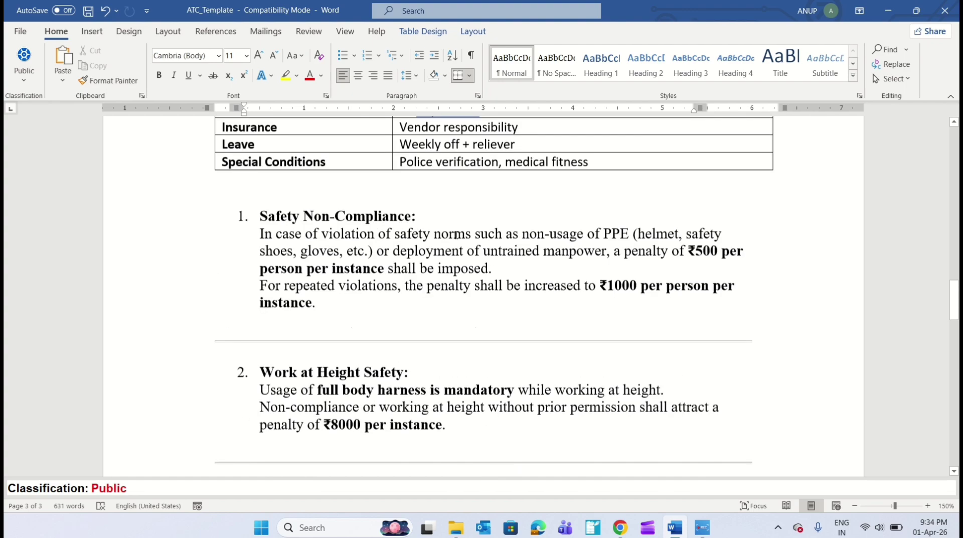
scroll(456, 234, up, 15)
scroll(456, 235, down, 2)
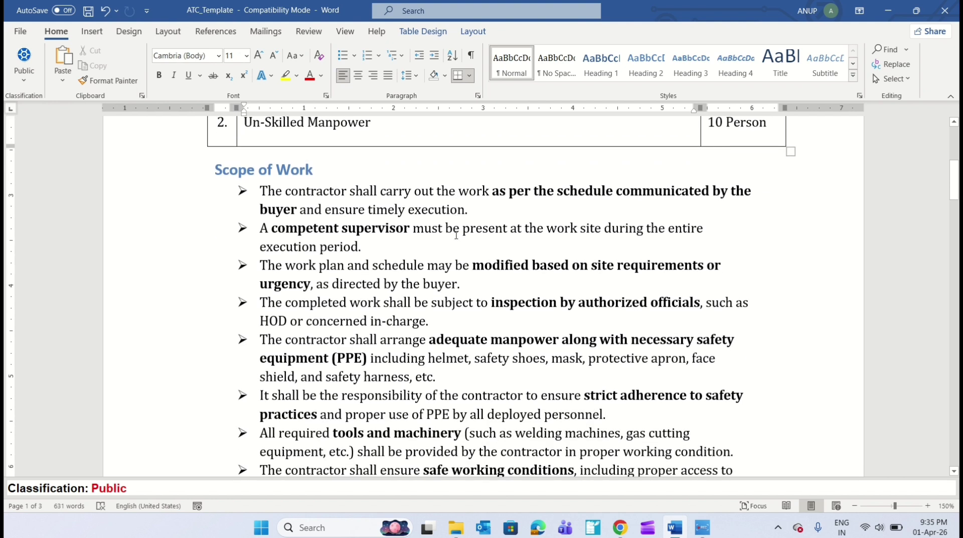
scroll(456, 235, down, 1)
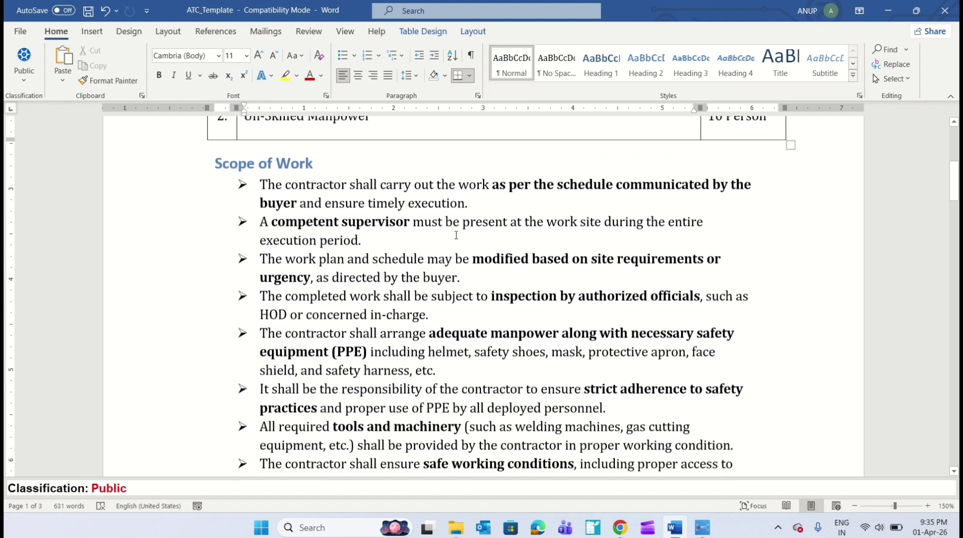
scroll(456, 234, down, 1)
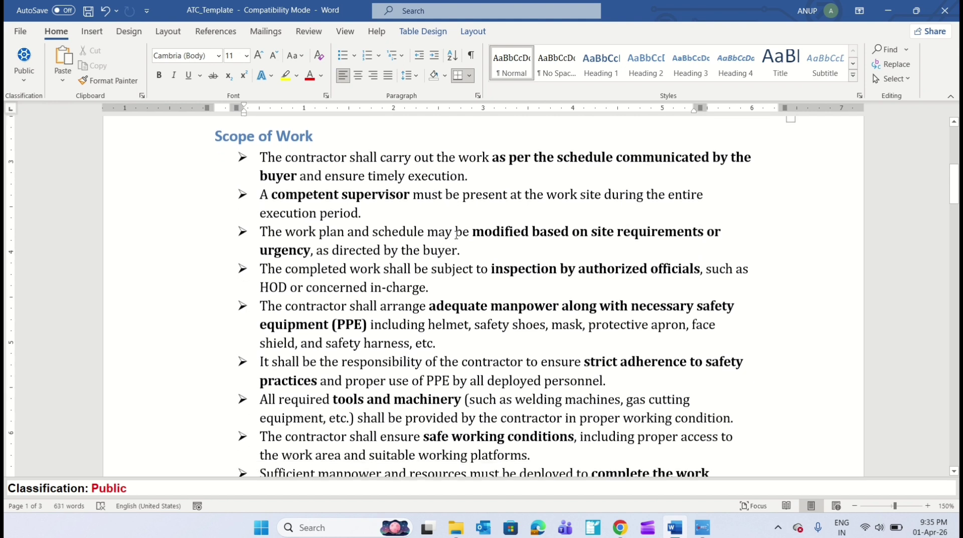
scroll(456, 235, down, 2)
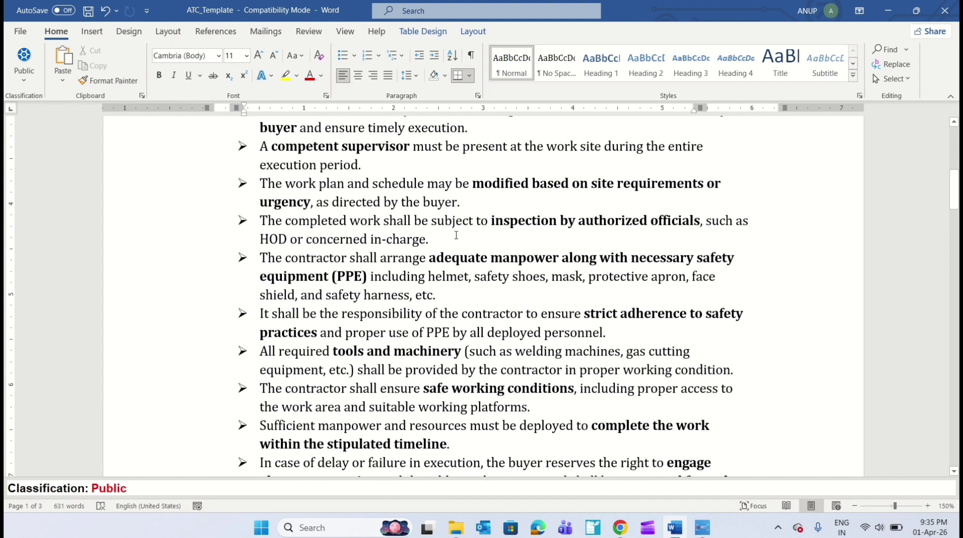
Step: Return to the start of Scope of Work and highlight its first clause, on the schedule communicated by the buyer, for reading
scroll(456, 235, down, 2)
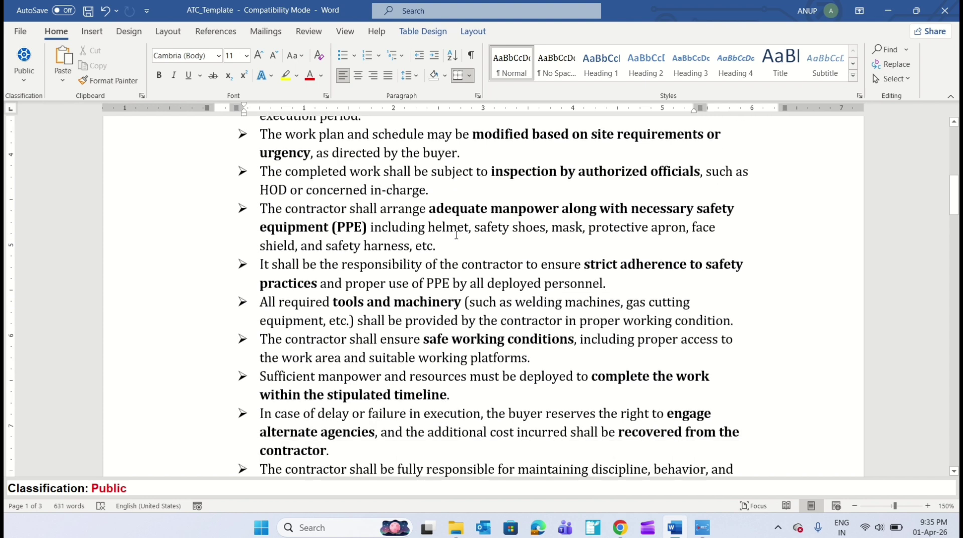
scroll(455, 235, up, 4)
scroll(356, 219, up, 2)
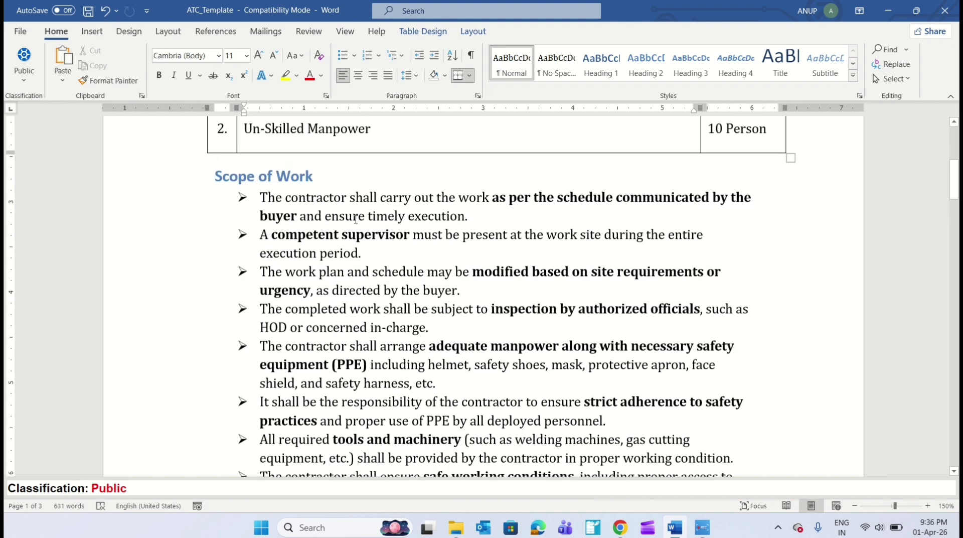
drag(259, 198, 453, 217)
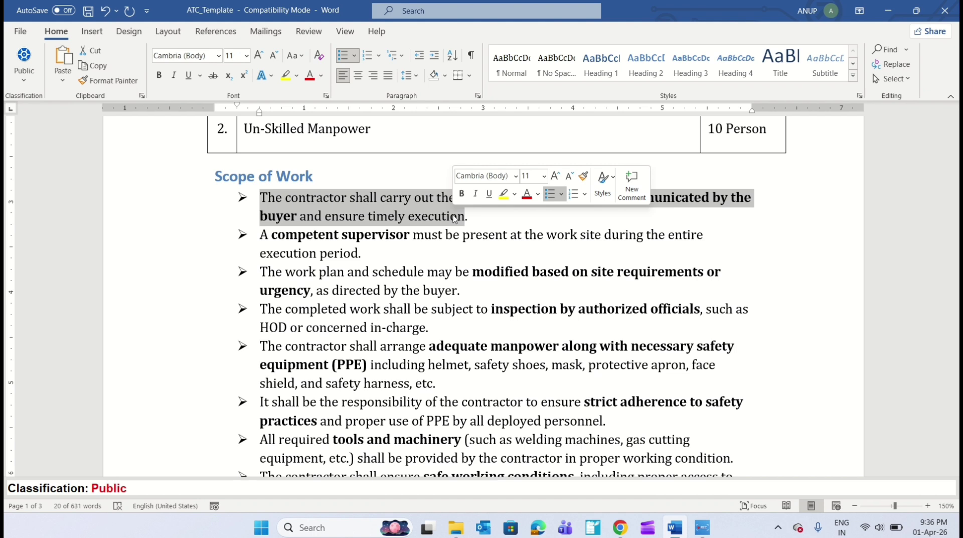
click(490, 217)
scroll(492, 223, down, 1)
scroll(491, 223, down, 1)
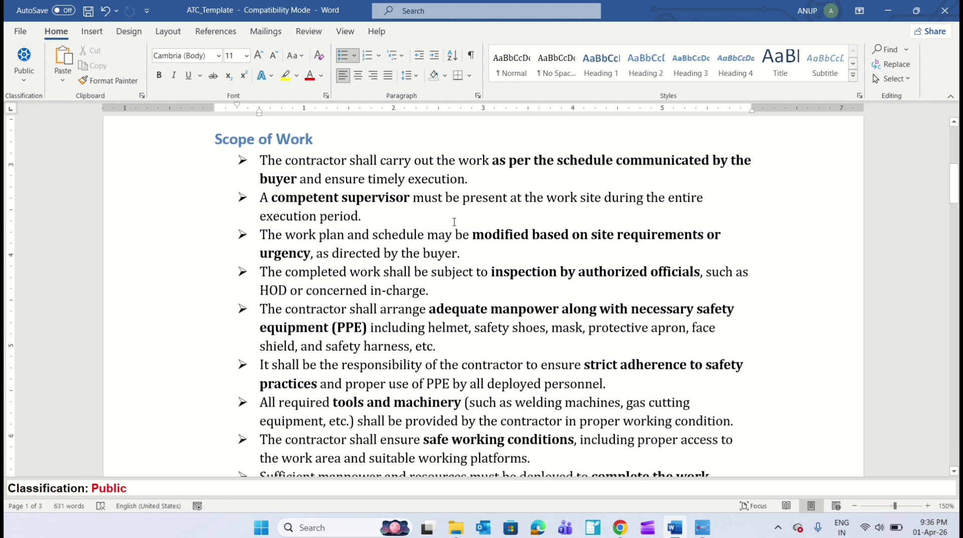
Step: Read through the supervisor, work plan modification and inspection clauses of Scope of Work, selecting the text being read
key(Right)
key(ctrl+shift+Right)
shift+click(358, 216)
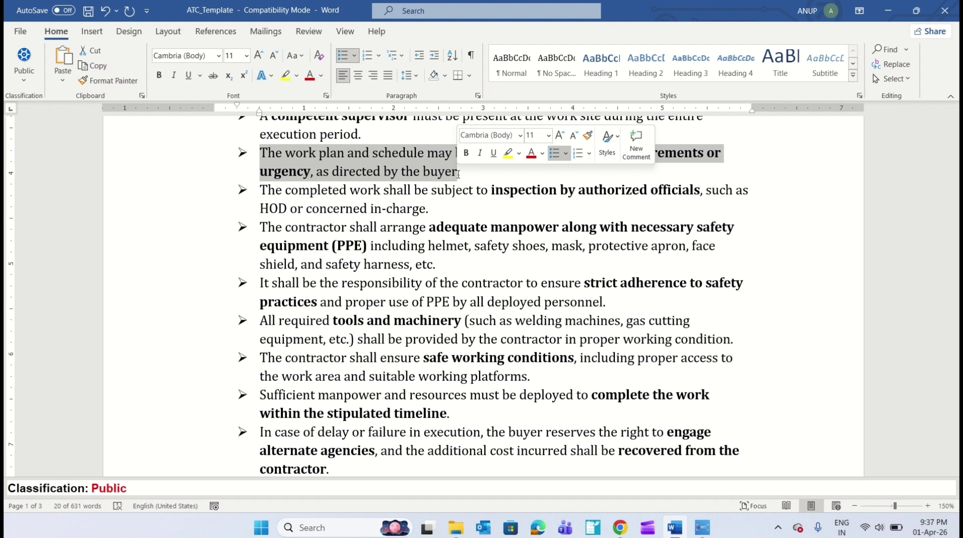
scroll(458, 174, down, 1)
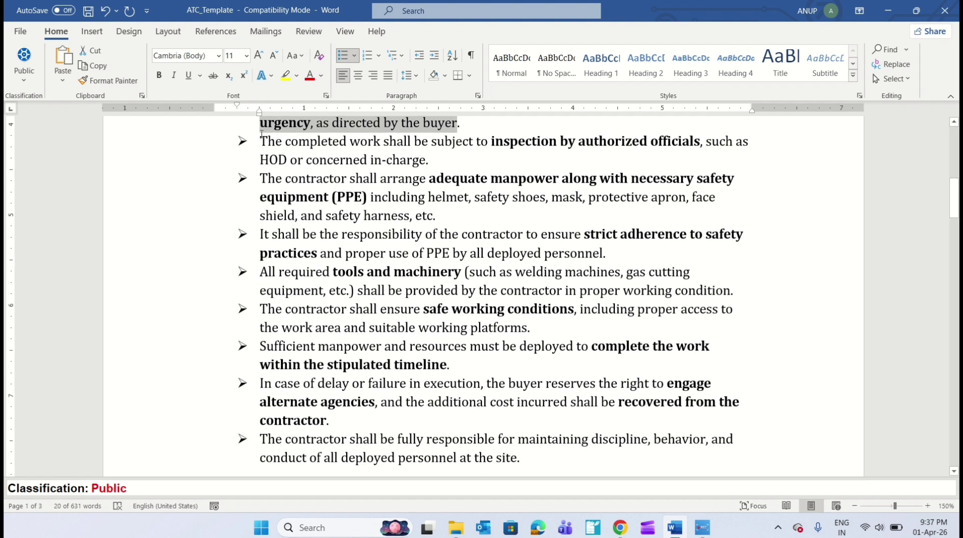
drag(261, 136, 429, 161)
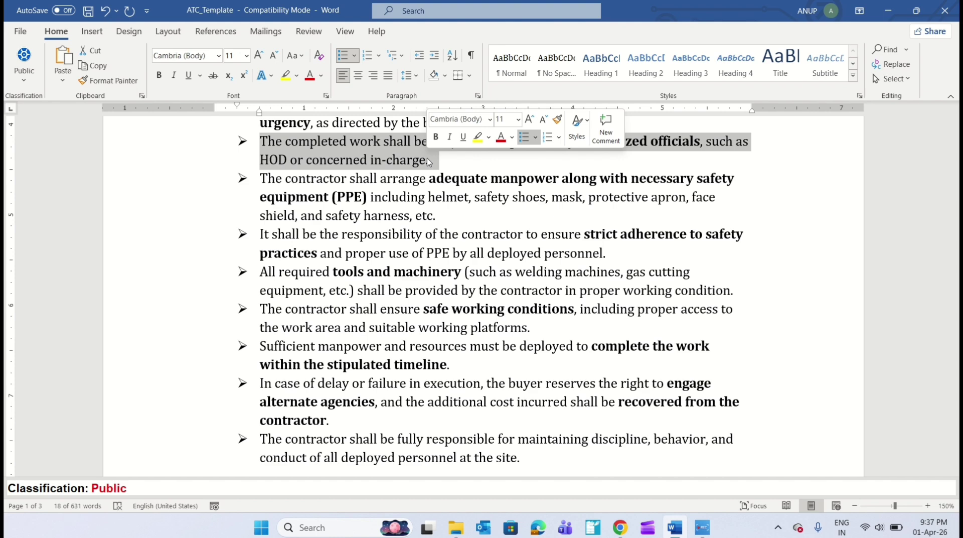
Step: Select and read the clause on adequate manpower with PPE, followed by the one on strict adherence to safety practices
scroll(429, 161, down, 1)
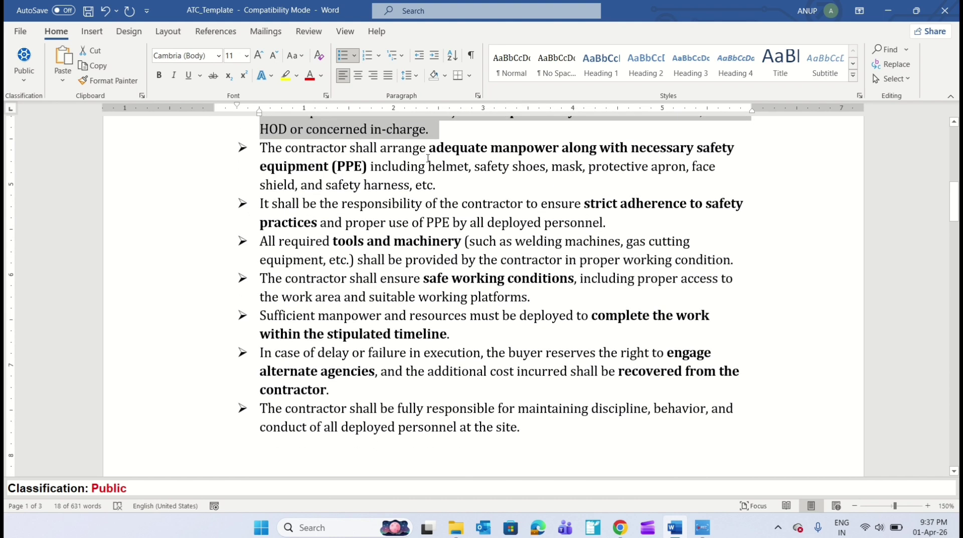
scroll(428, 160, up, 1)
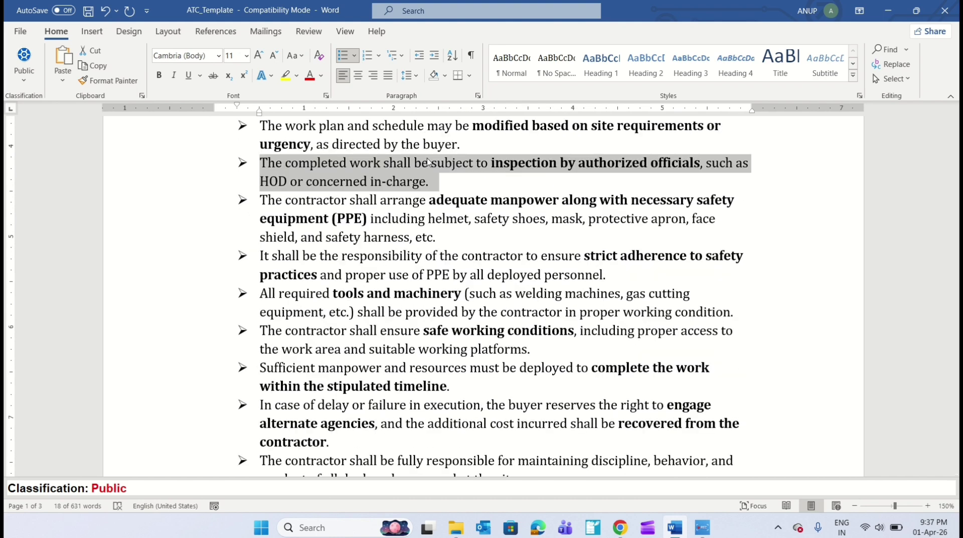
double_click(249, 201)
scroll(249, 201, down, 1)
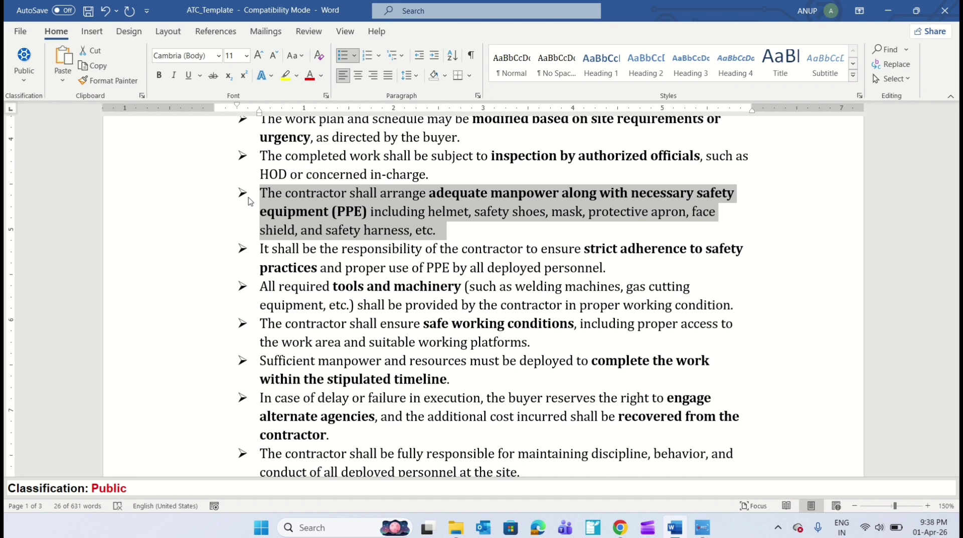
scroll(250, 200, down, 1)
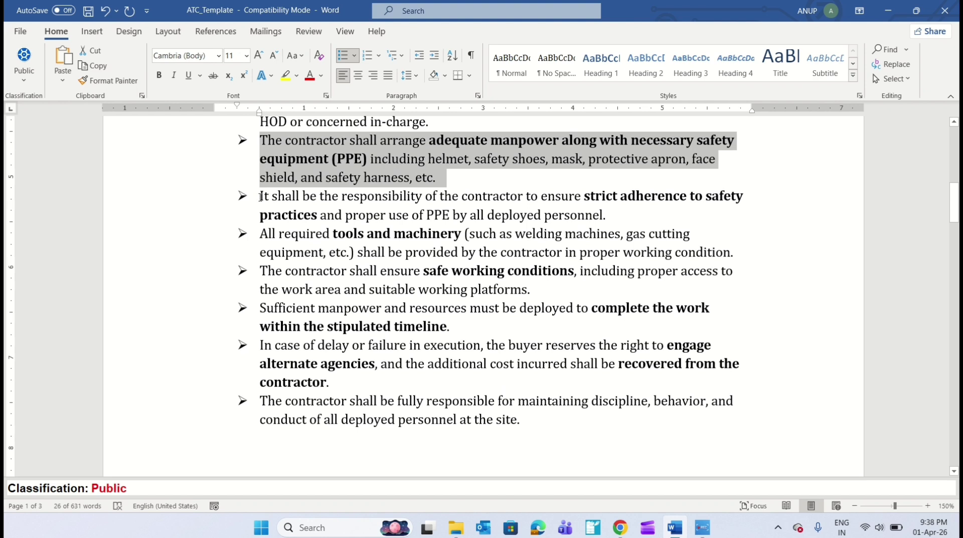
click(259, 195)
drag(297, 196, 510, 199)
drag(601, 215, 603, 214)
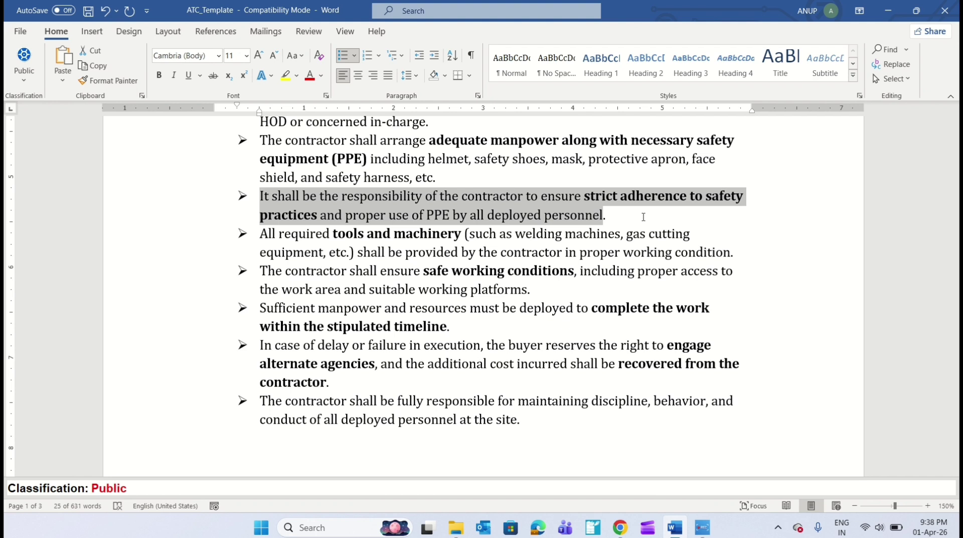
Step: Select the tools and machinery clause for reading, and examine the remaining Scope of Work clauses from safe working conditions to personnel conduct
scroll(643, 217, down, 3)
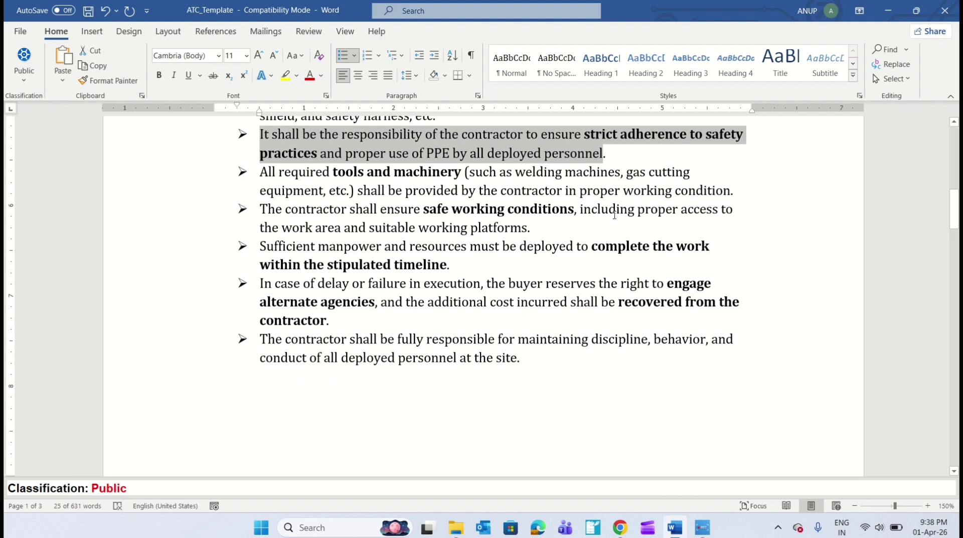
triple_click(253, 173)
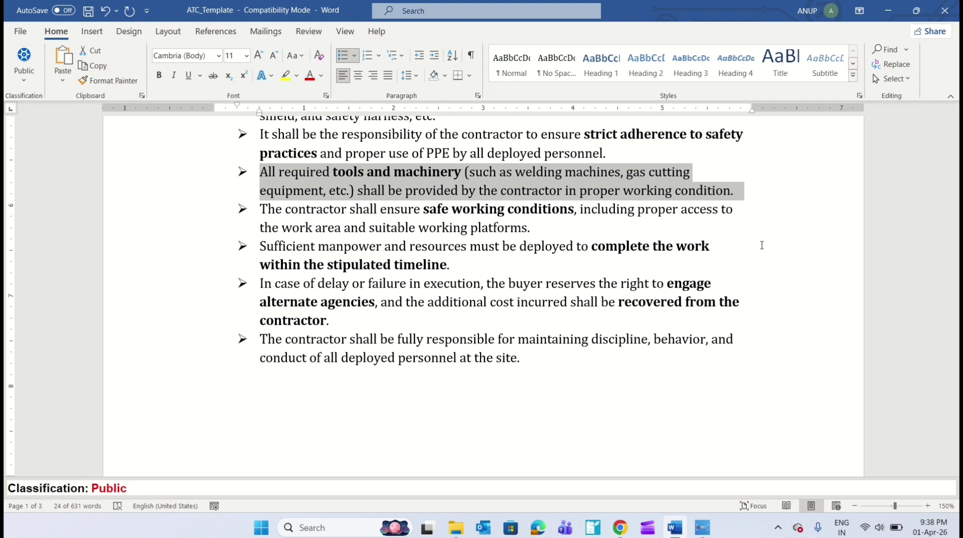
key(End)
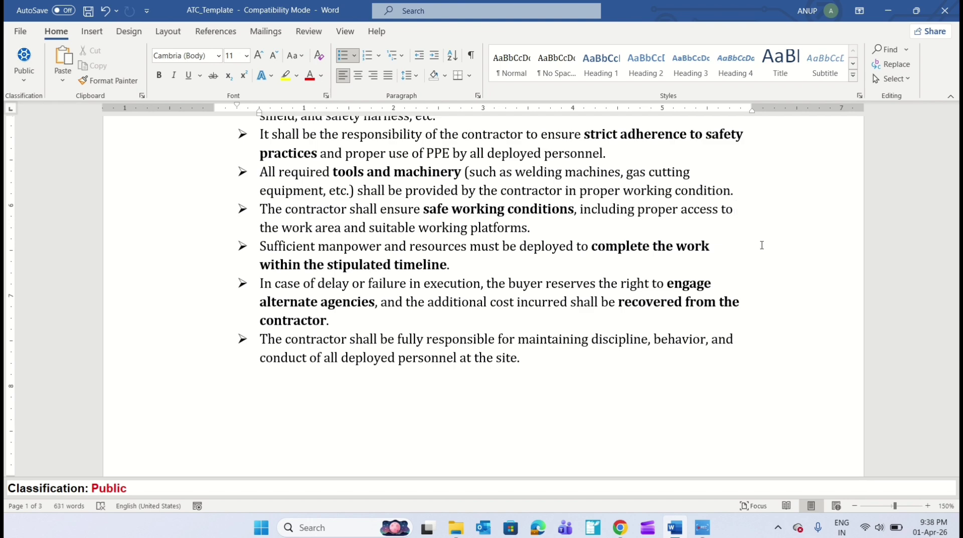
key(Down)
scroll(762, 245, down, 2)
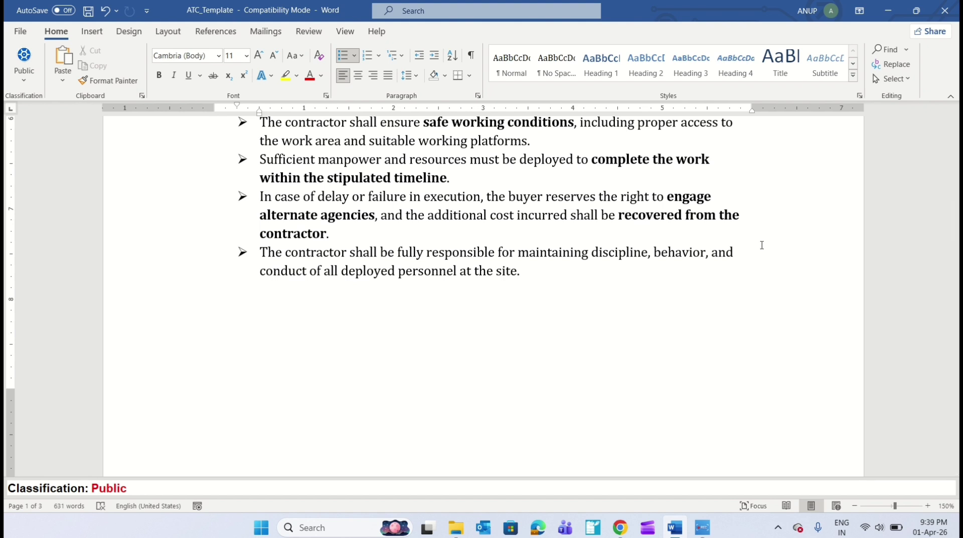
scroll(762, 245, down, 3)
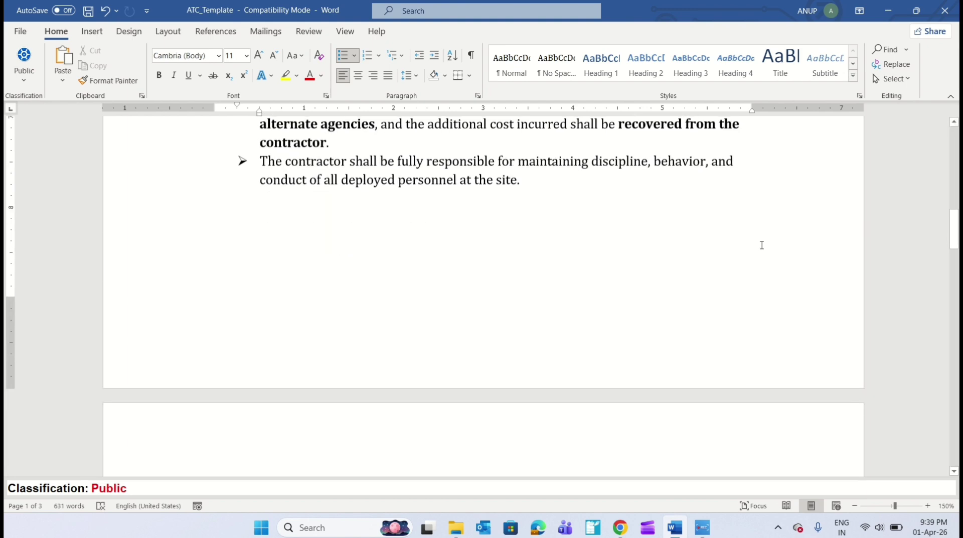
scroll(762, 244, up, 5)
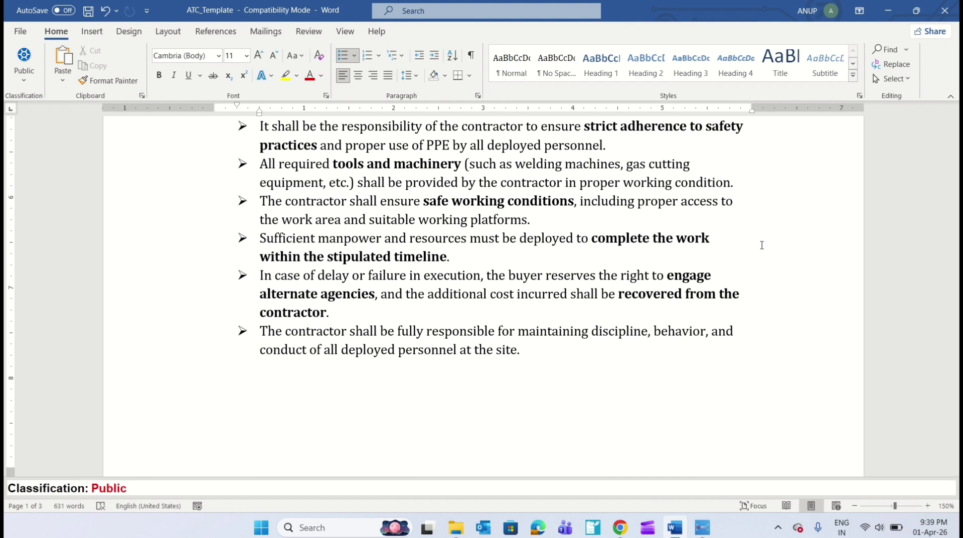
scroll(762, 245, down, 1)
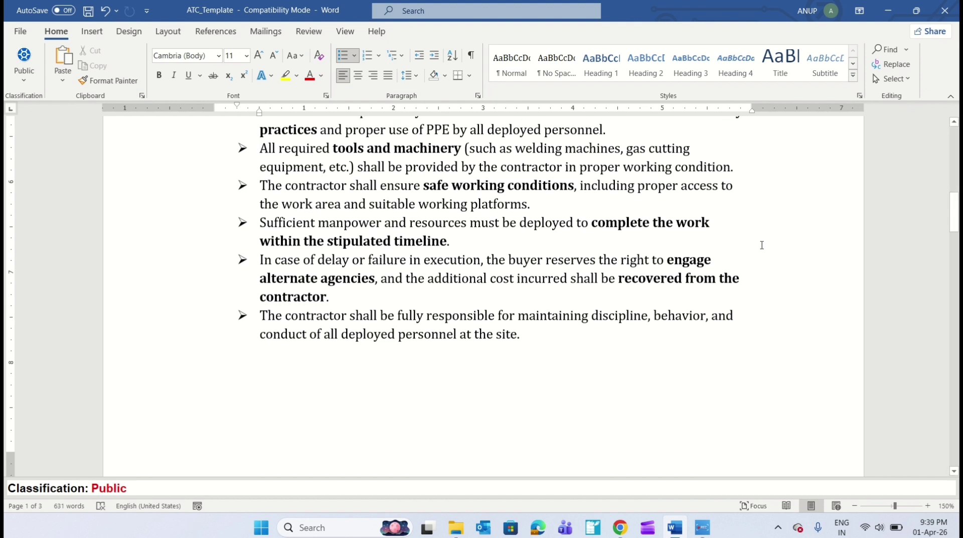
scroll(762, 245, down, 1)
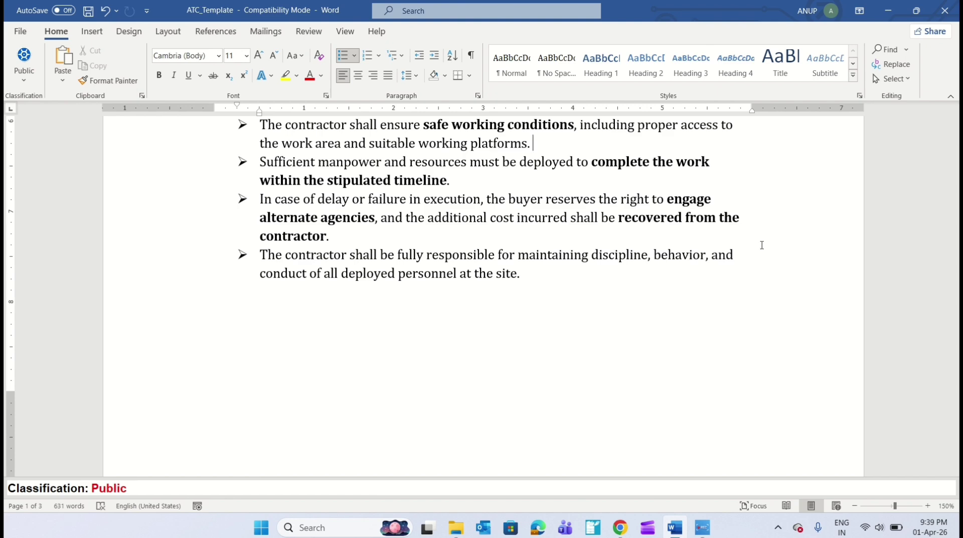
Step: Go to the conditions table on page 2 and review the Scope of Work, Deployment and Qualification details, selecting each entry
scroll(762, 245, down, 10)
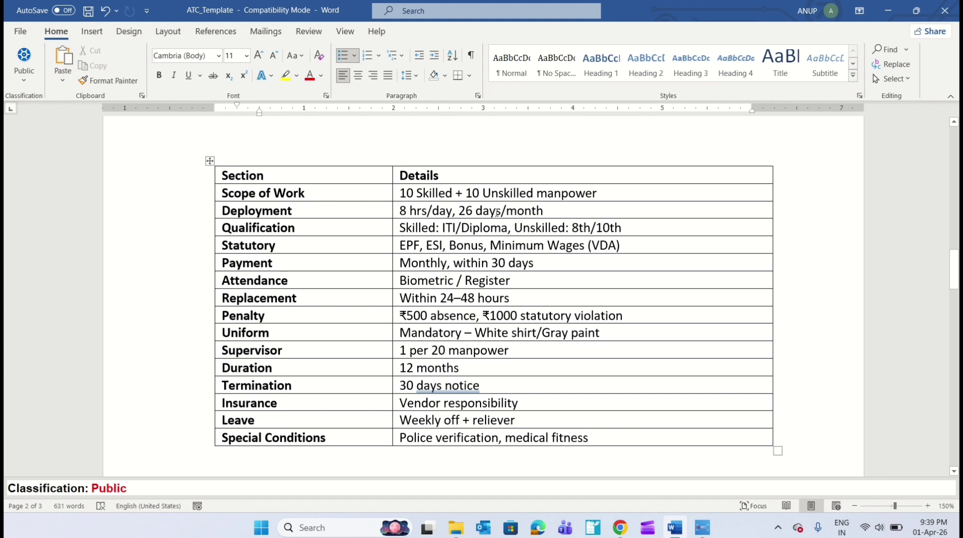
drag(402, 193, 598, 195)
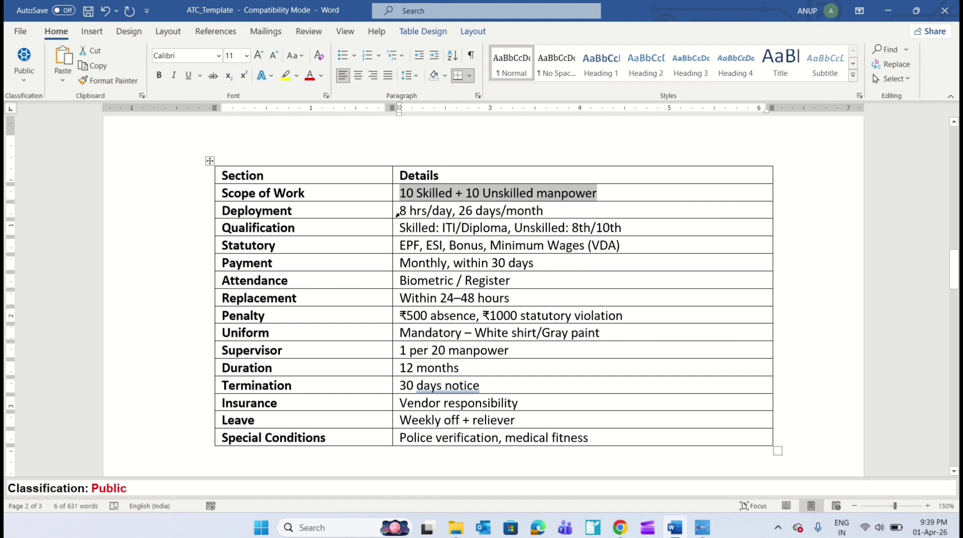
drag(402, 210, 543, 211)
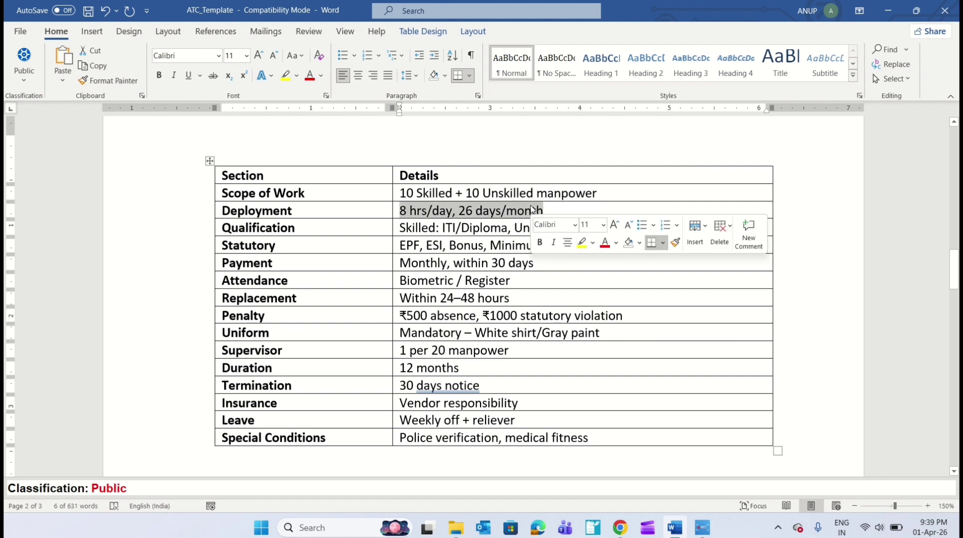
click(489, 211)
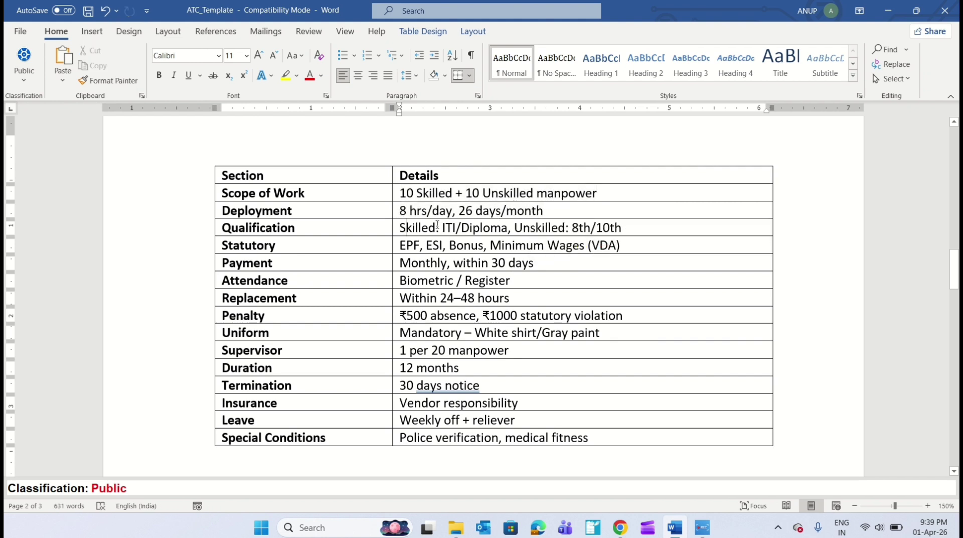
drag(401, 228, 487, 221)
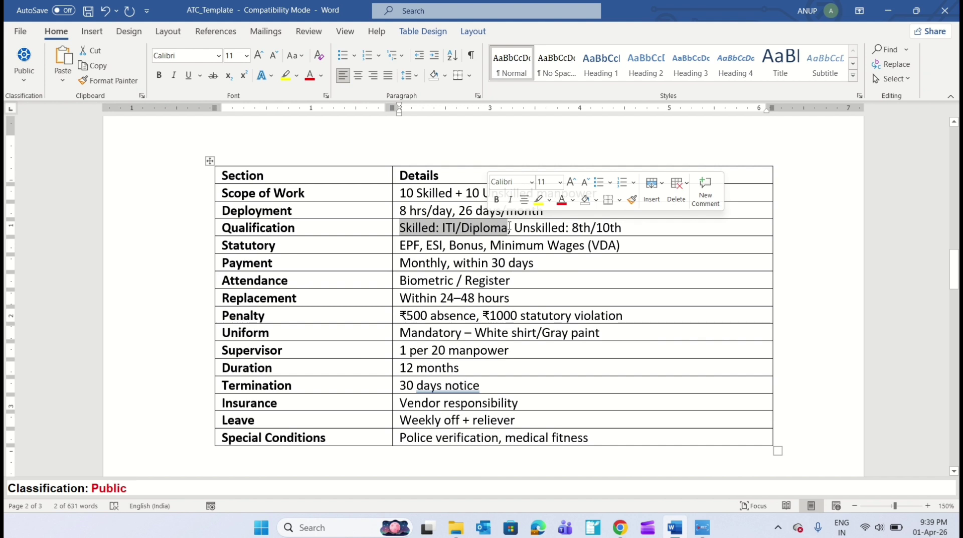
click(509, 228)
drag(514, 227, 622, 227)
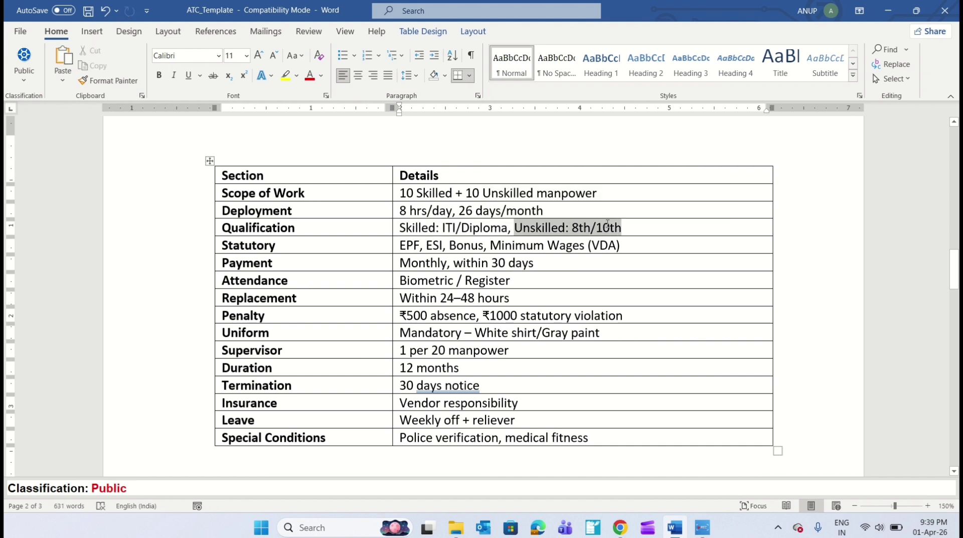
click(609, 225)
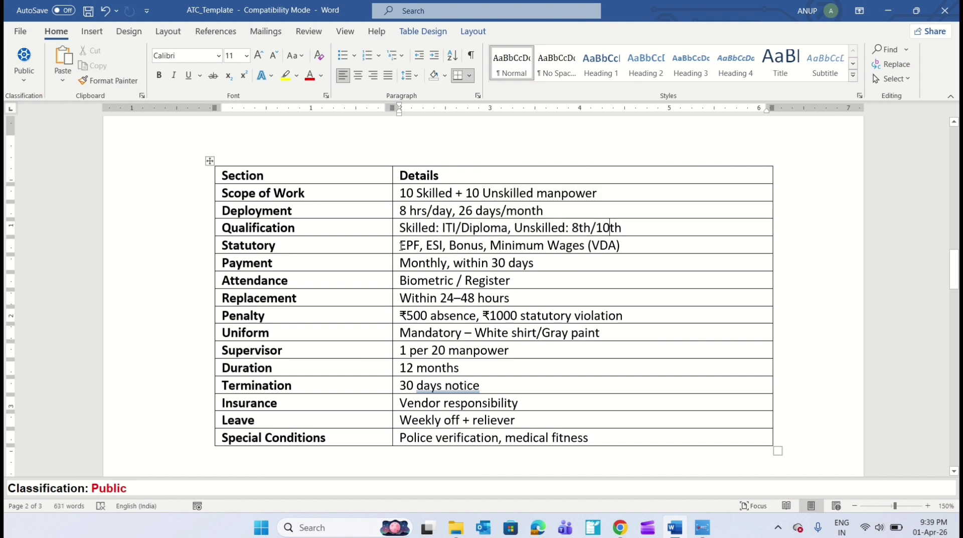
Step: Review the Statutory, Payment and Attendance details in the conditions table, selecting each entry while reading
drag(400, 245, 621, 244)
click(622, 244)
drag(403, 262, 530, 263)
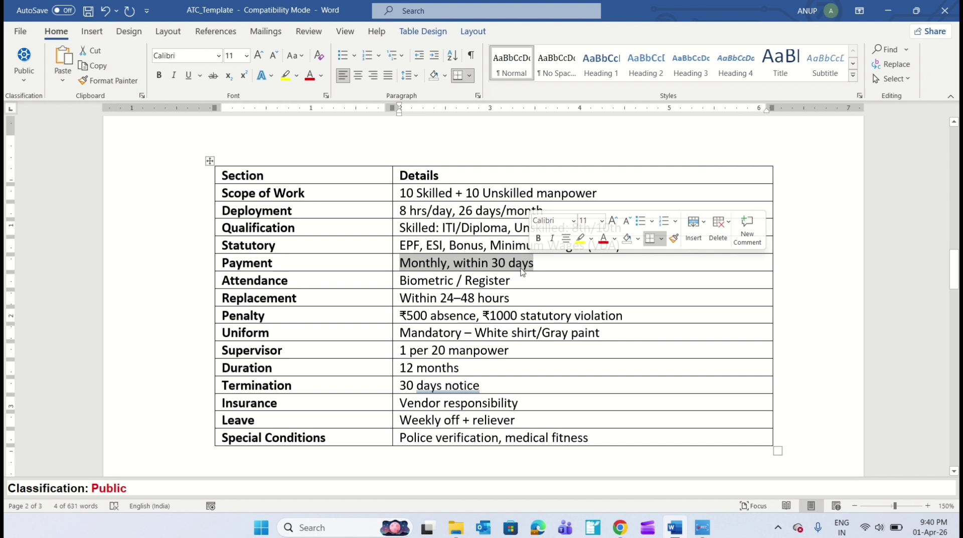
click(397, 280)
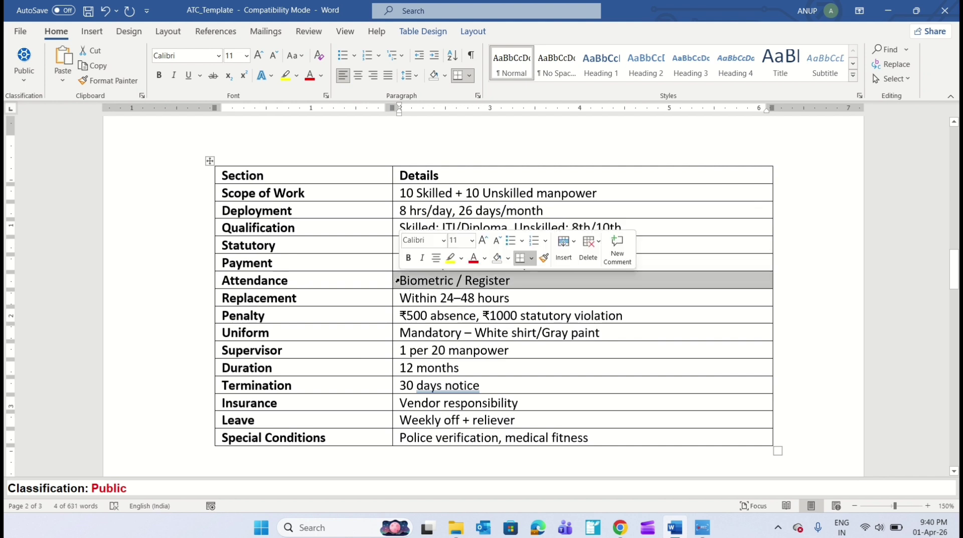
click(407, 281)
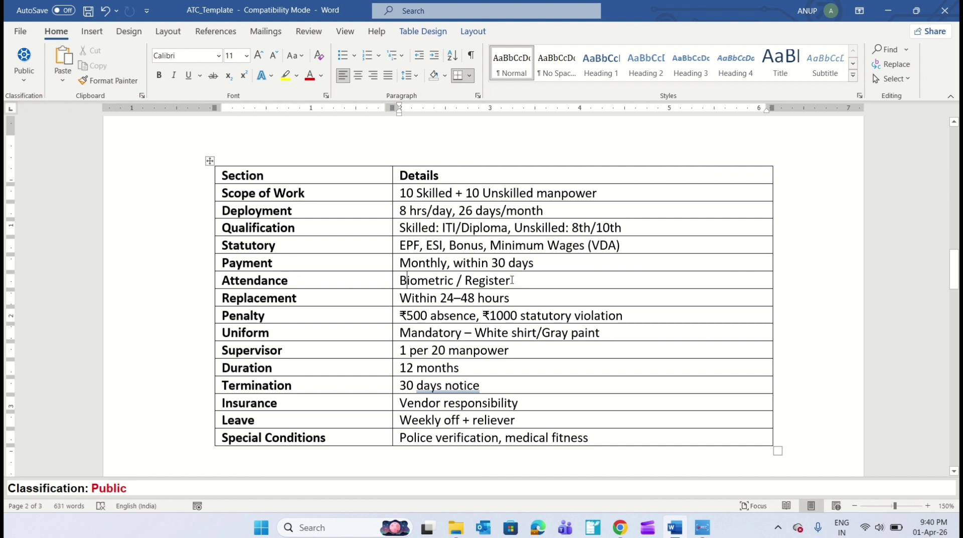
Step: Review the remaining rows of the conditions table, from Replacement and Penalty through Termination, Insurance, Leave and Special Conditions
scroll(512, 280, down, 1)
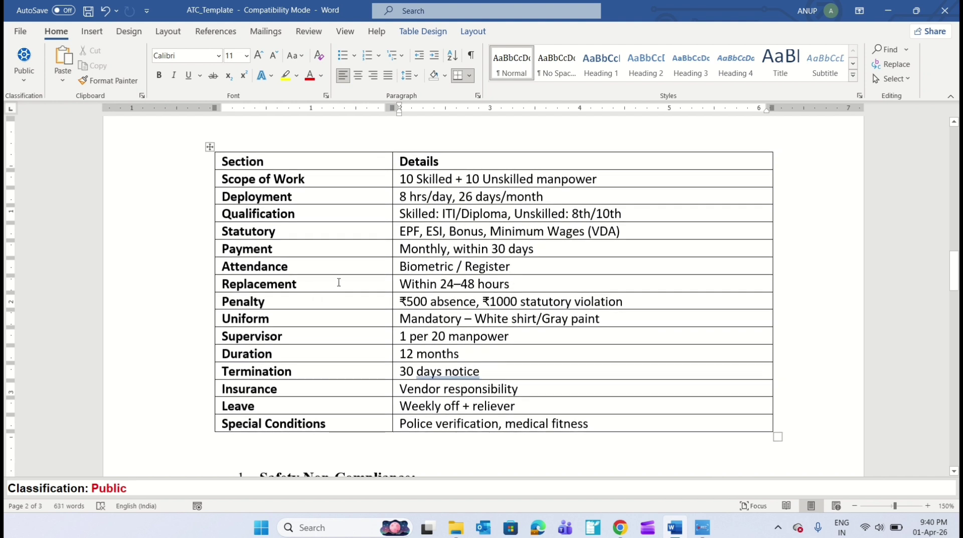
scroll(414, 284, down, 1)
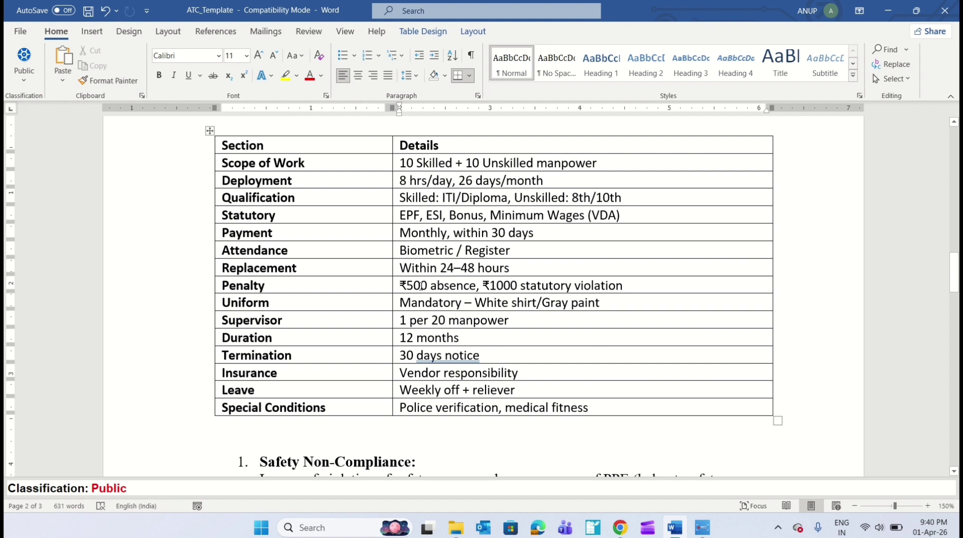
scroll(420, 285, down, 1)
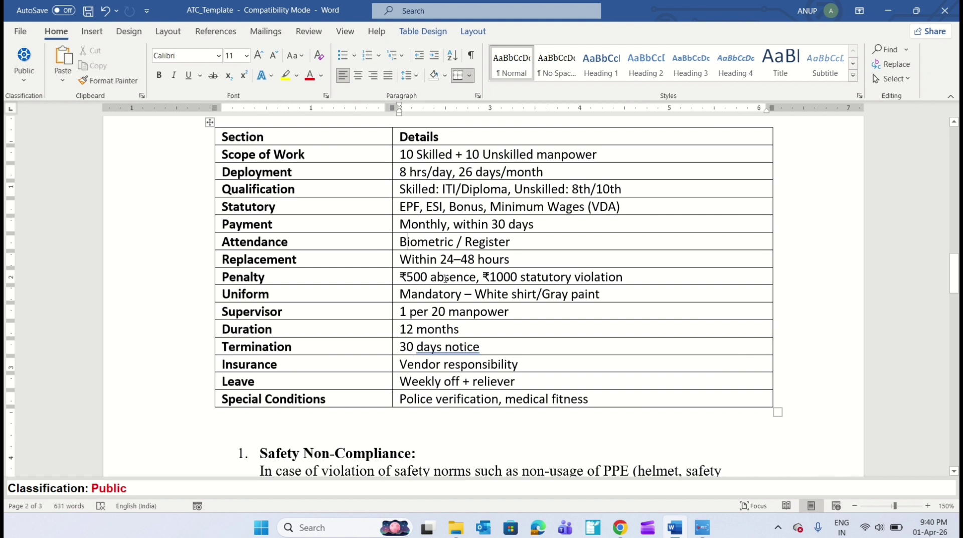
scroll(425, 291, down, 1)
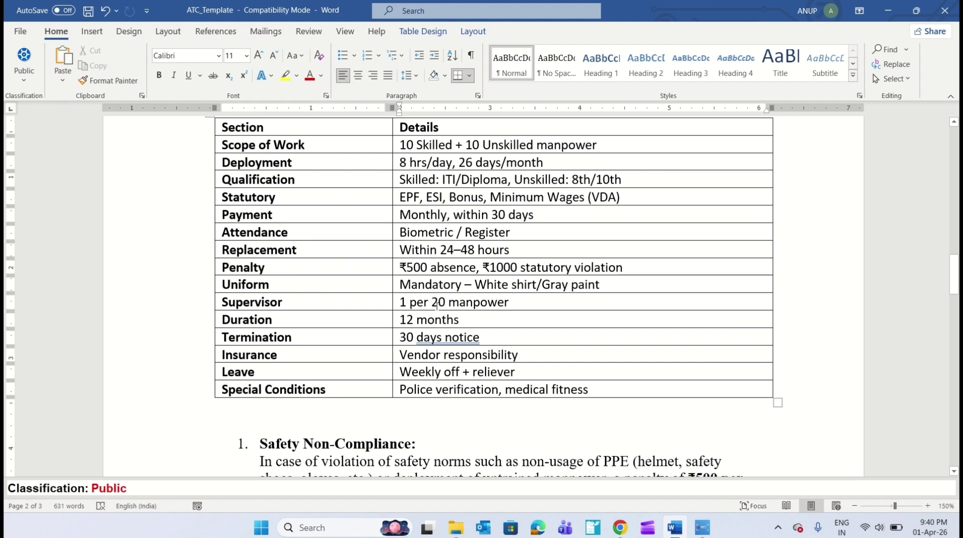
scroll(437, 306, down, 3)
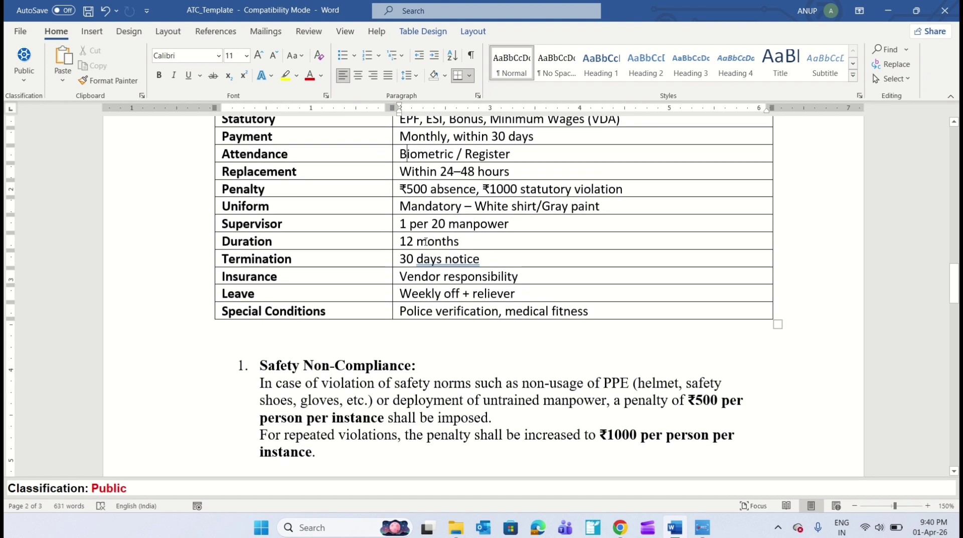
scroll(425, 242, down, 2)
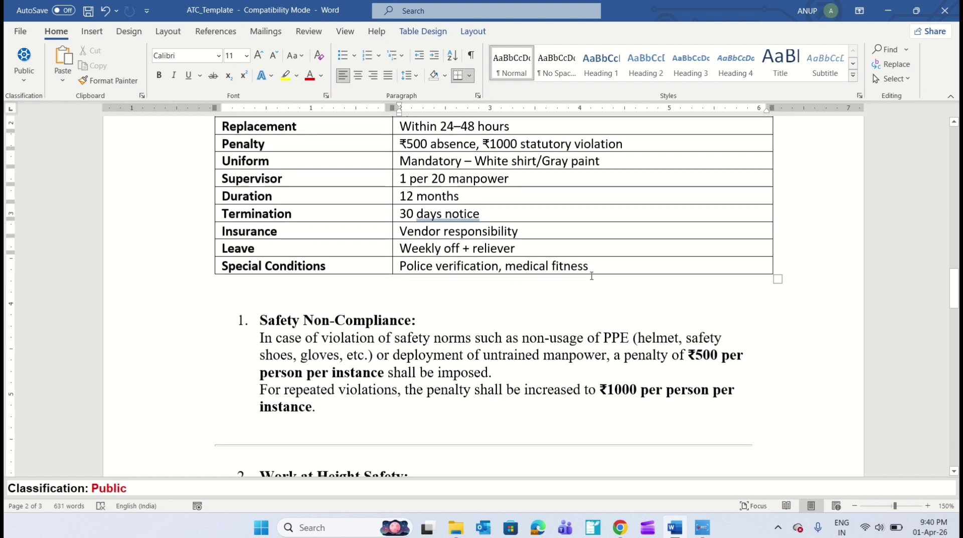
Step: Examine the numbered safety penalty clauses from Safety Non-Compliance to Authority & Recovery of Penalty, and return to the Substance Abuse at Workplace clause
scroll(592, 276, down, 2)
scroll(592, 276, down, 2)
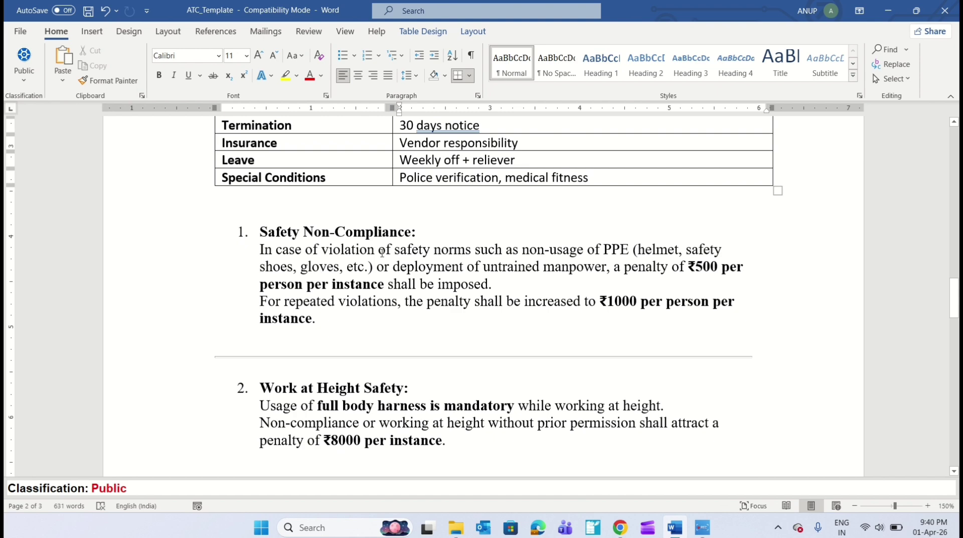
scroll(408, 285, down, 6)
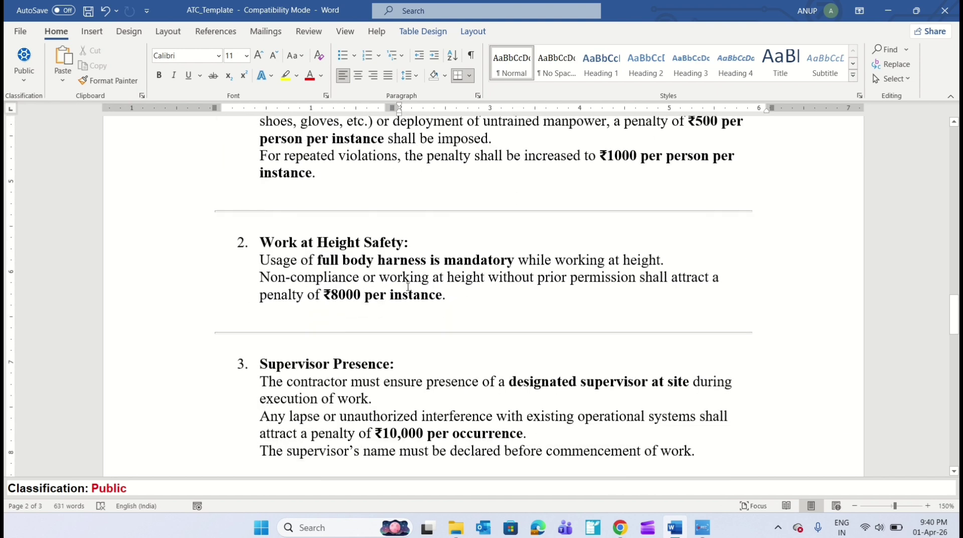
scroll(385, 309, down, 14)
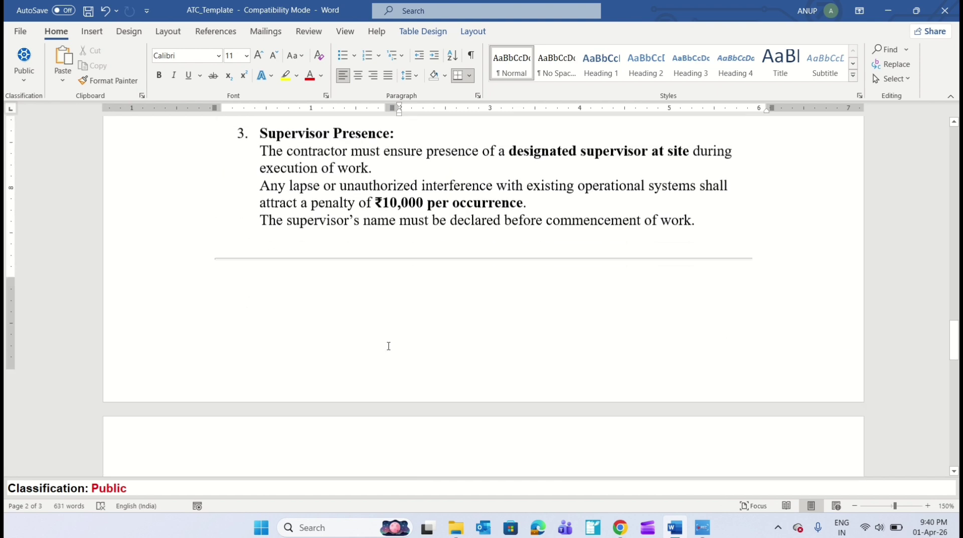
scroll(389, 346, down, 3)
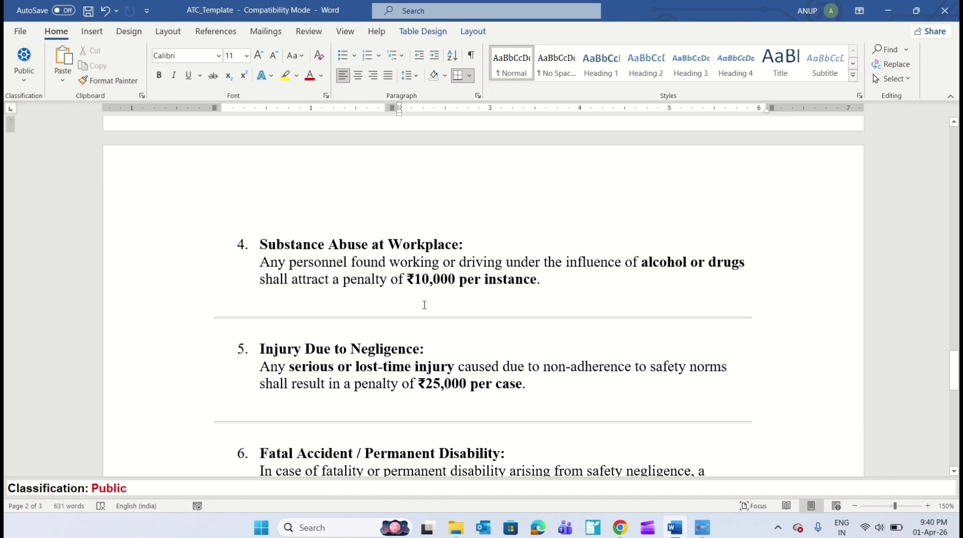
scroll(398, 360, down, 5)
scroll(398, 360, down, 14)
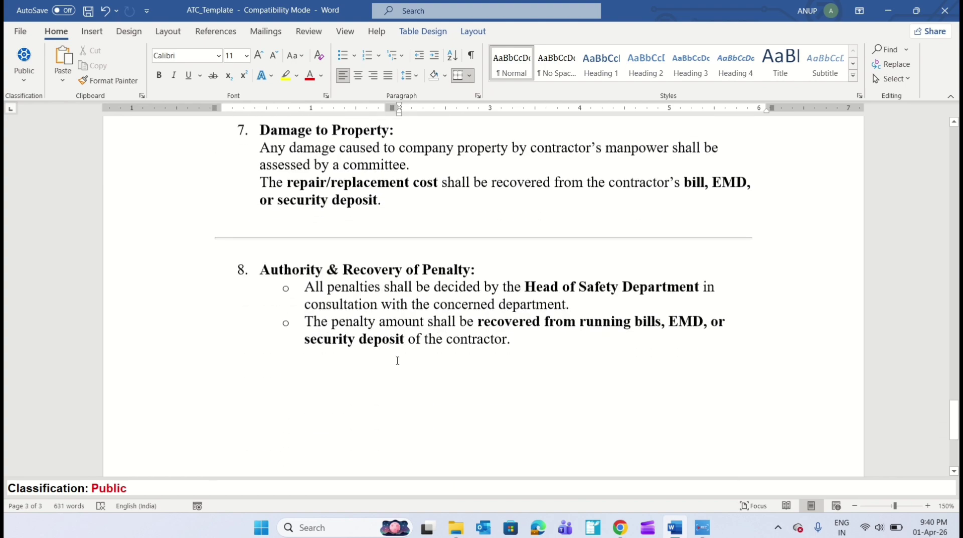
scroll(398, 360, up, 20)
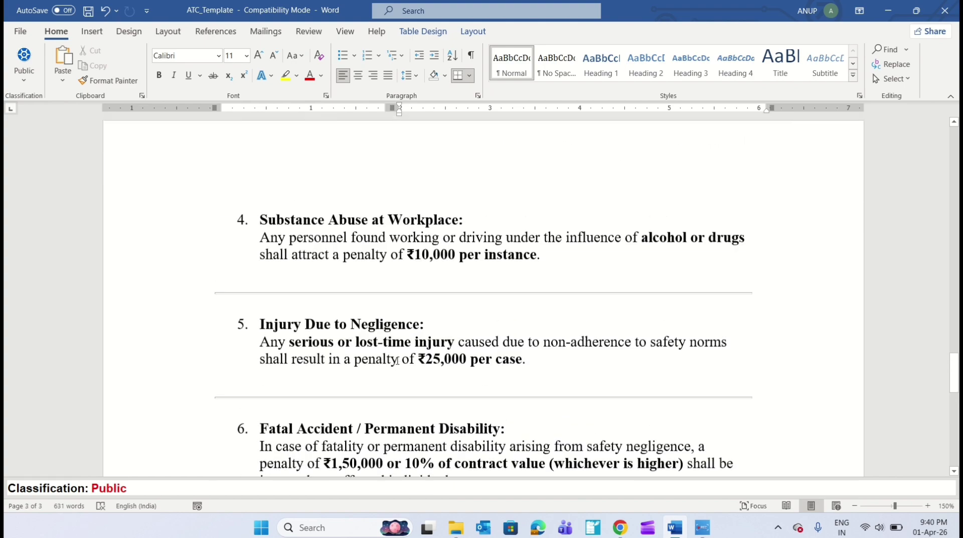